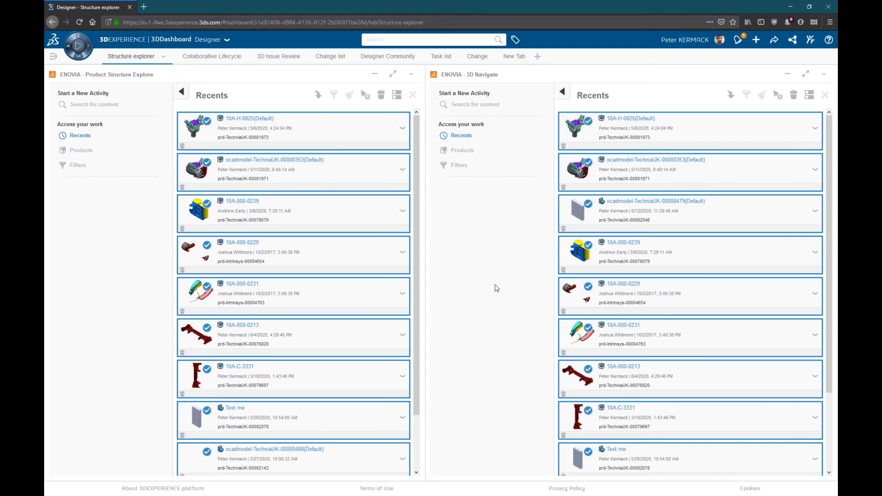
Open the 10A-000-0213 assembly and expand its structure through 10A-C-0375 down to the children of 10A-C-0241.
click(252, 335)
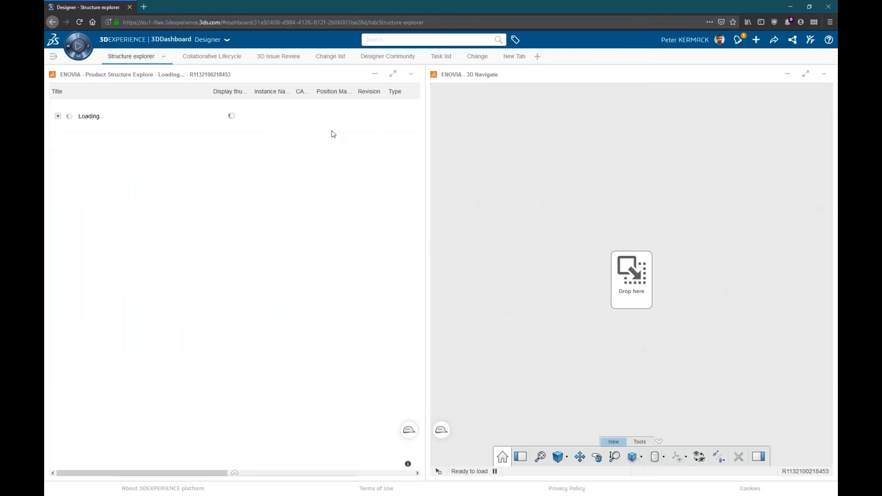
click(59, 118)
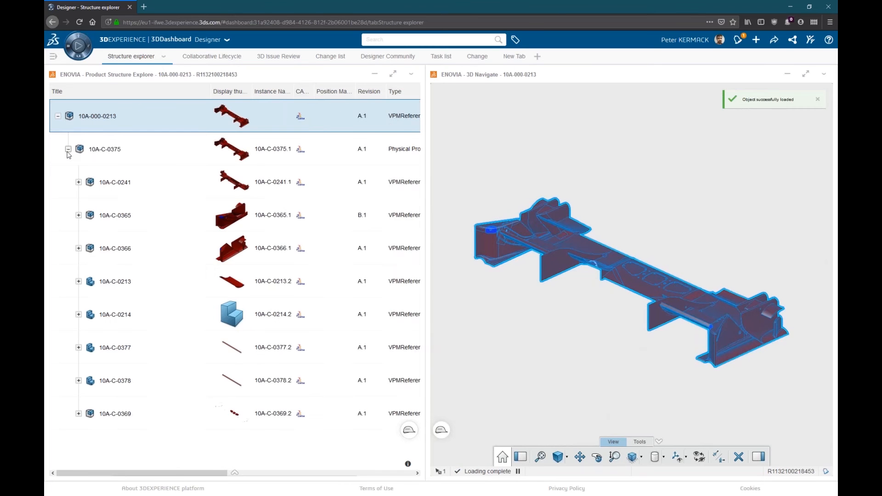
click(775, 239)
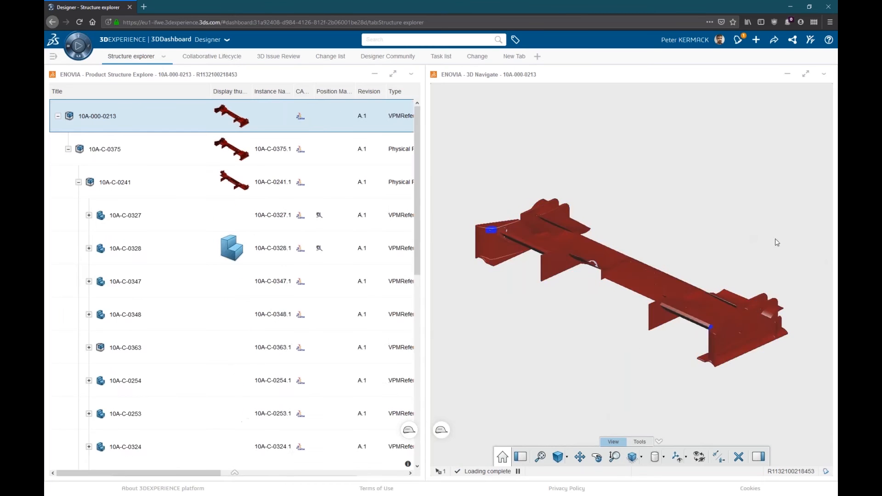
Section the assembly in the 3D view, shift the cutting plane along the model, and turn the section off.
middle_drag(806, 285, 597, 421)
click(641, 443)
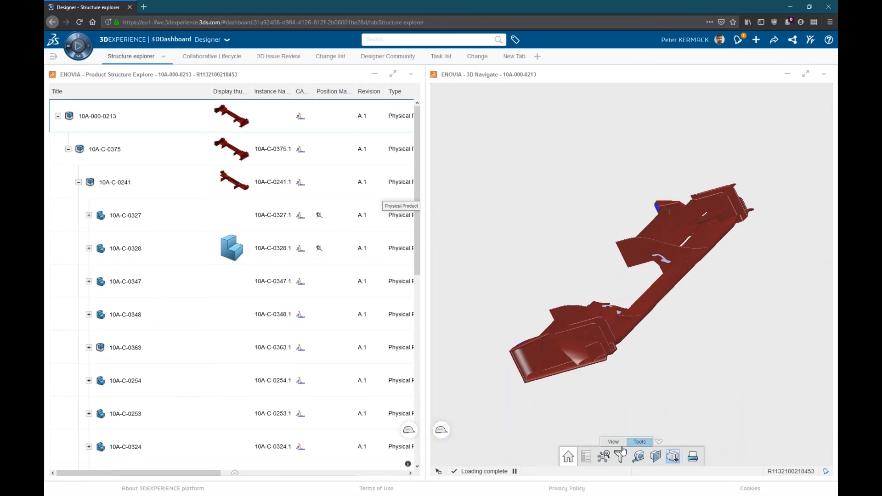
click(656, 458)
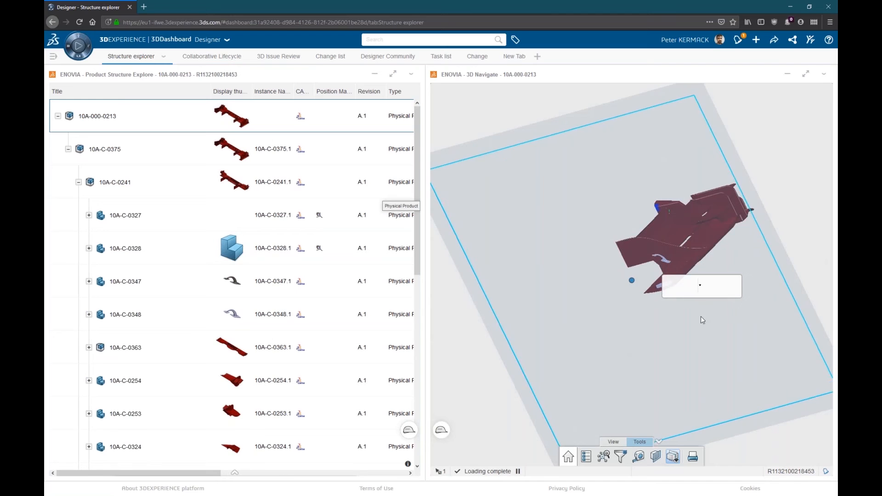
drag(619, 294, 666, 246)
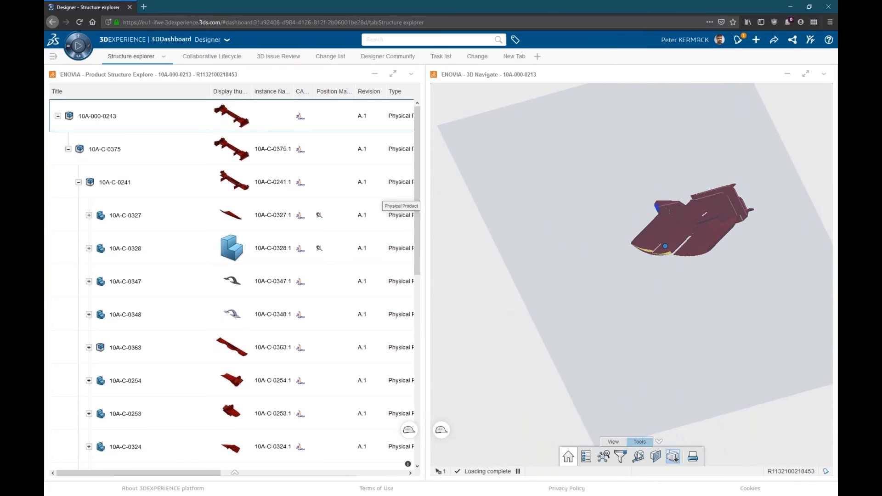
click(655, 458)
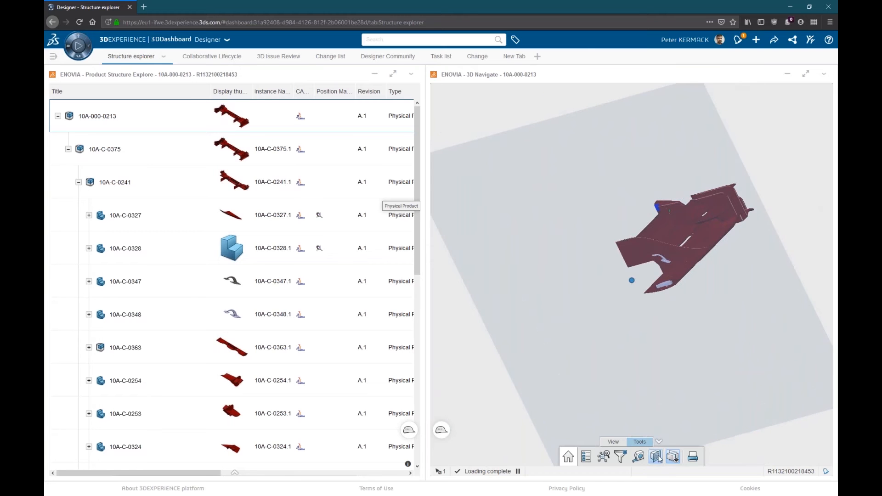
click(740, 257)
click(823, 225)
Measure the minimum distance between two surfaces near opposite ends of the assembly, using the surface filter.
click(637, 457)
click(661, 428)
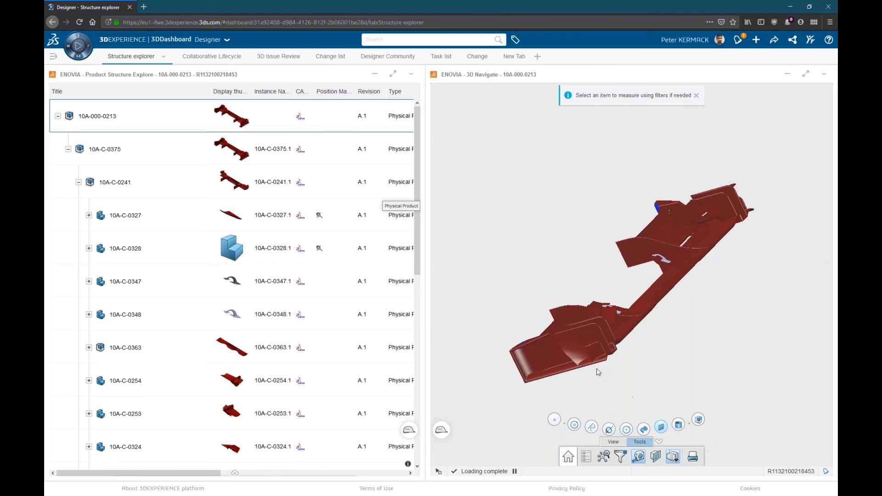
click(721, 203)
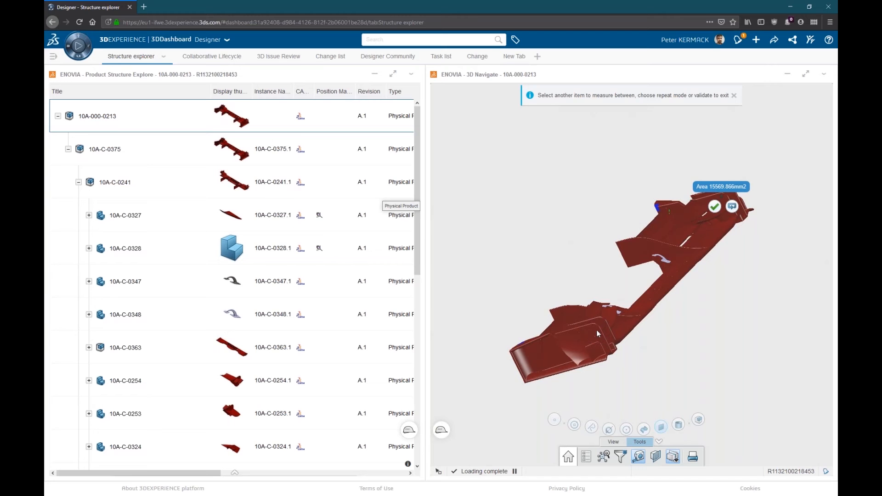
click(601, 326)
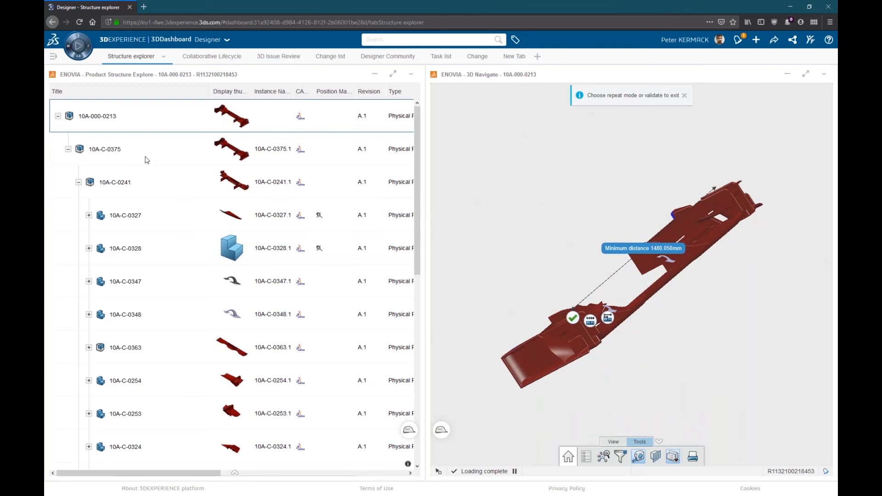
Select components from 10A-000-0213 to 10A-C-0348 one after another to locate each in the 3D view, and clear the selection.
click(146, 161)
click(148, 179)
click(166, 215)
click(155, 258)
click(154, 281)
click(145, 305)
scroll(308, 179, down, 5)
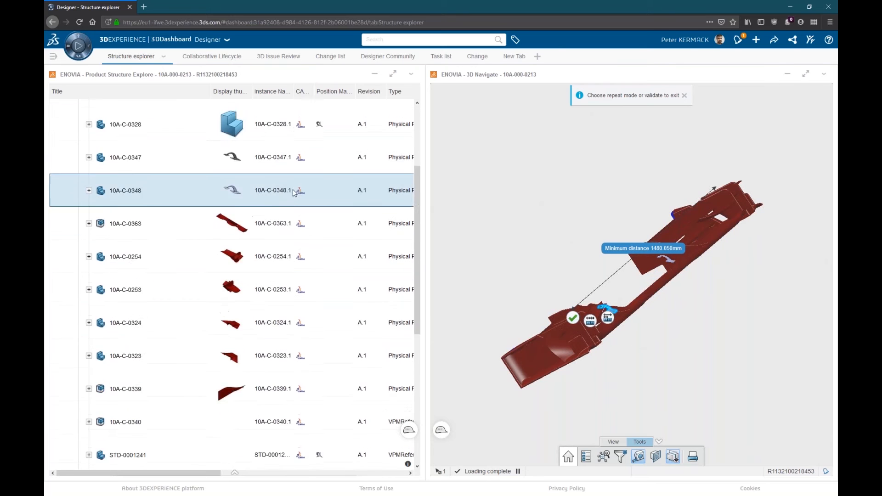
scroll(284, 211, up, 5)
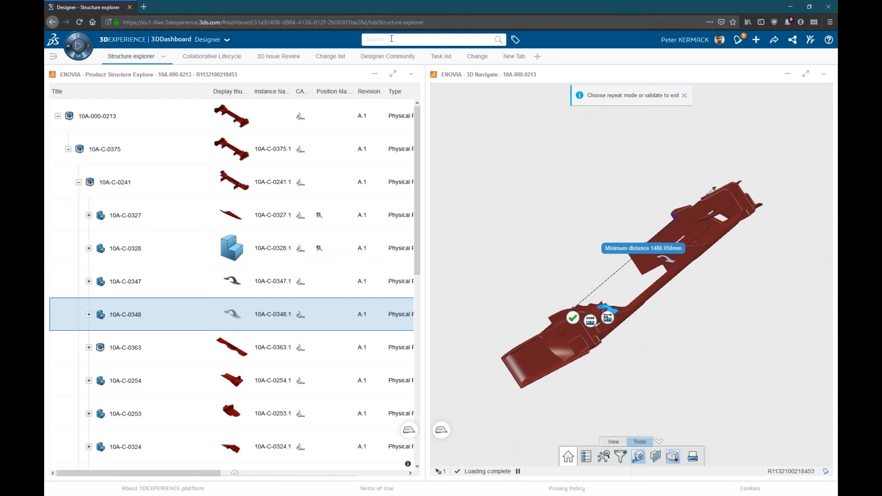
click(289, 248)
click(289, 206)
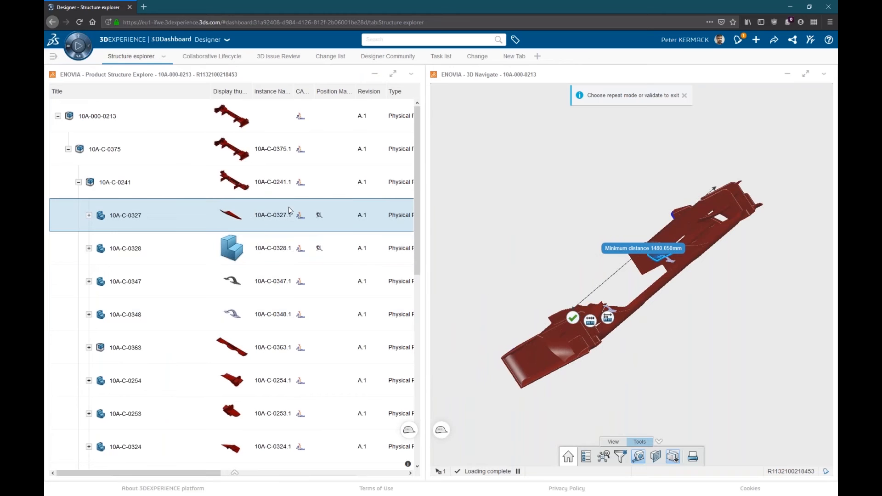
click(317, 173)
click(333, 140)
click(359, 118)
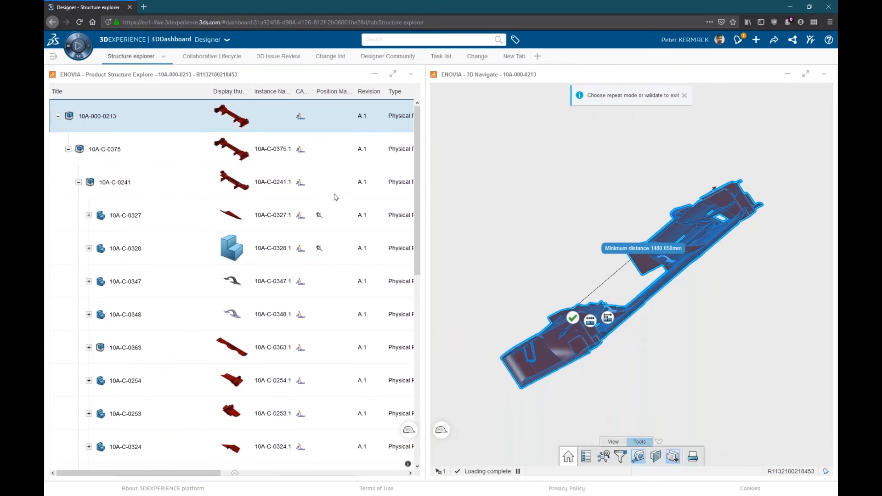
click(335, 195)
key(Escape)
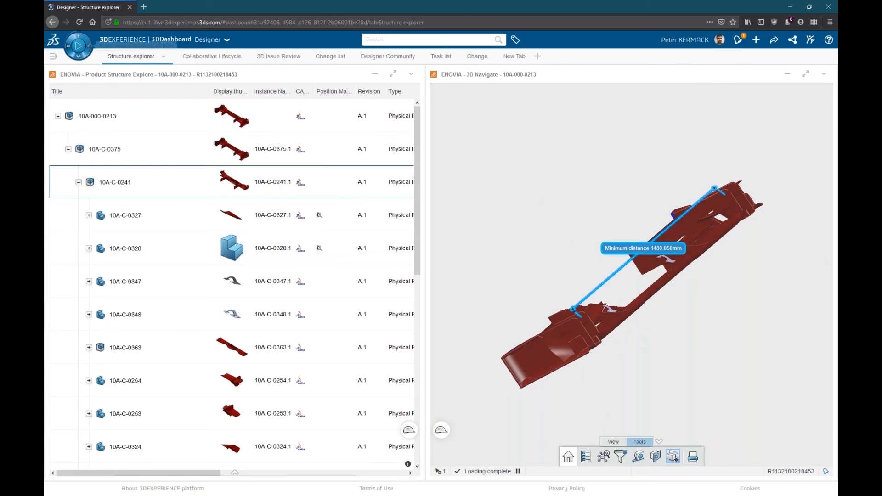
Review the favorite apps in the compass with the My Apps list collapsed, and close the compass.
click(68, 53)
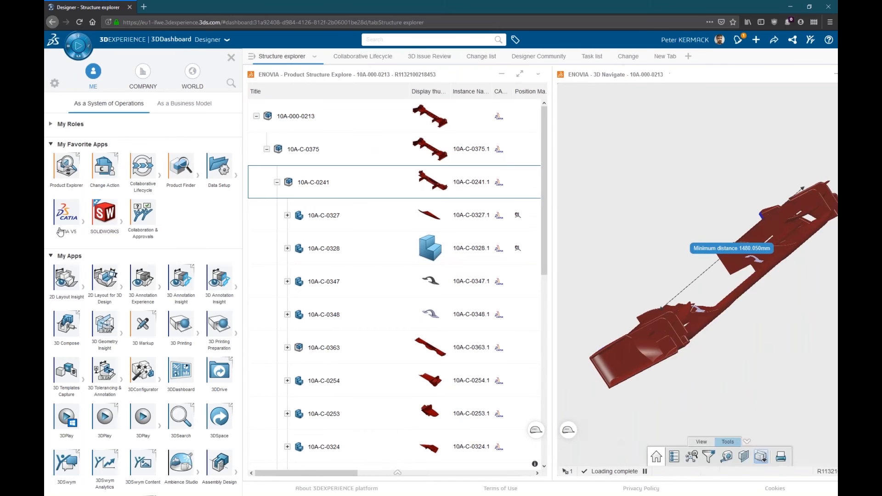
click(57, 255)
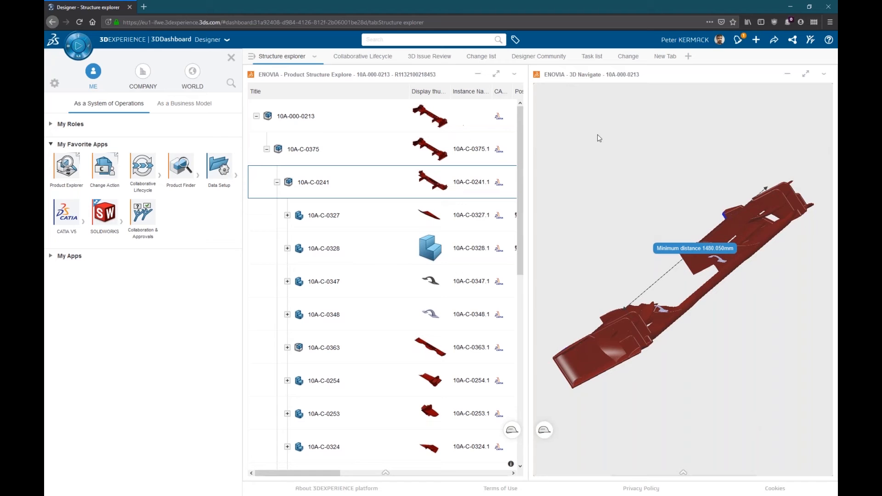
drag(672, 155, 704, 169)
click(231, 58)
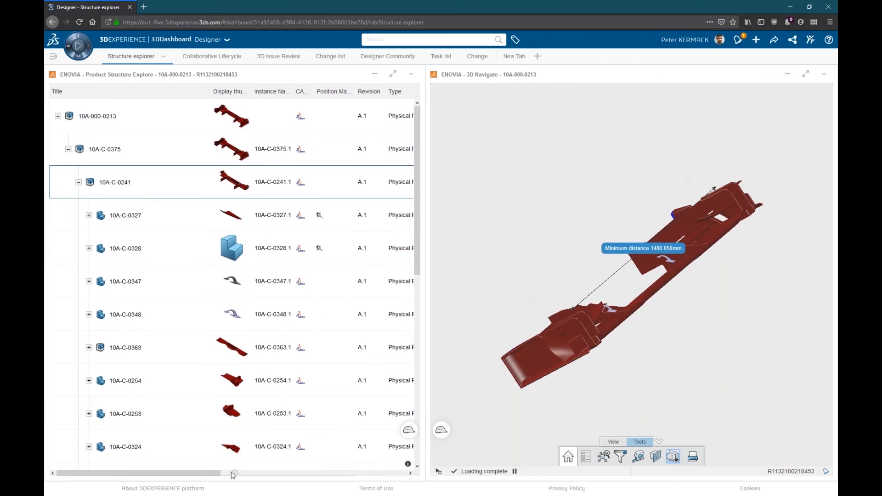
Show the information panel for 10A-C-0241 and maximize the Product Structure Explore widget.
mouse_move(239, 474)
click(265, 188)
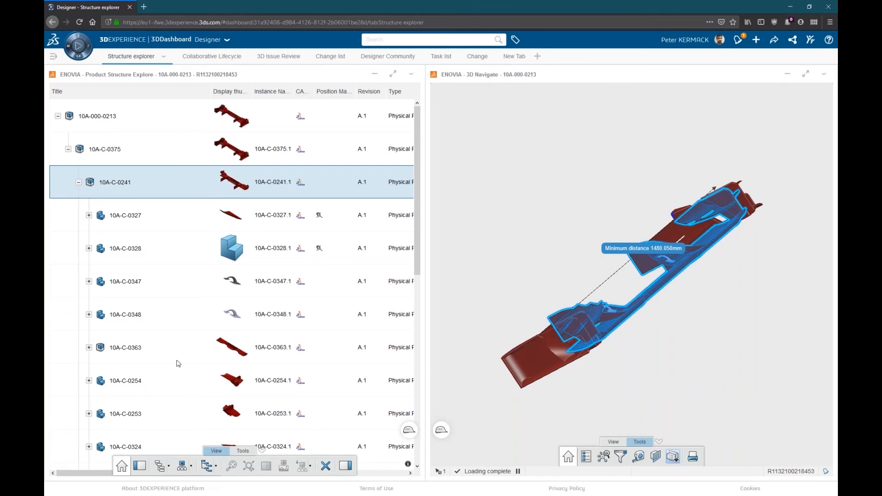
click(352, 467)
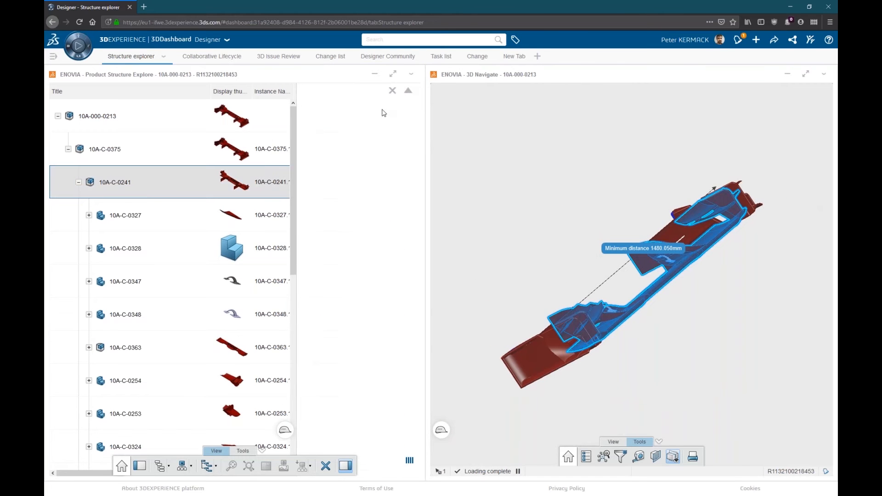
click(395, 75)
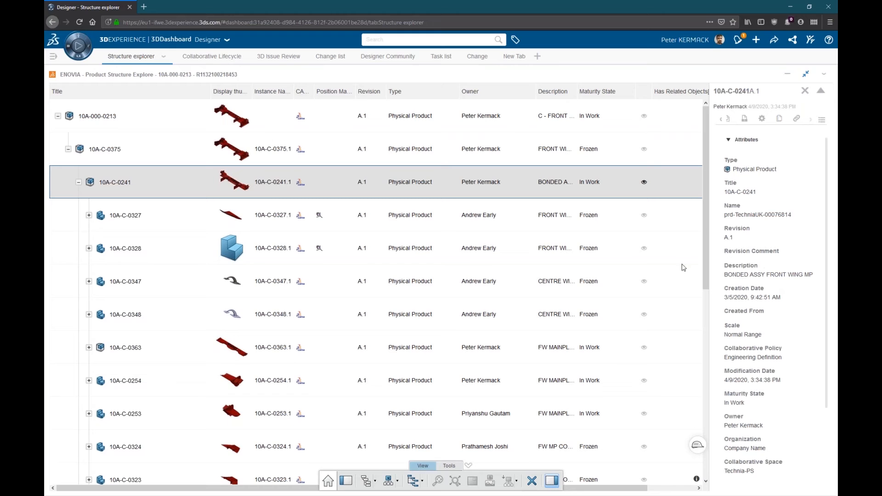
Review the change, options, documents and derived format information of 10A-C-0241.
click(743, 120)
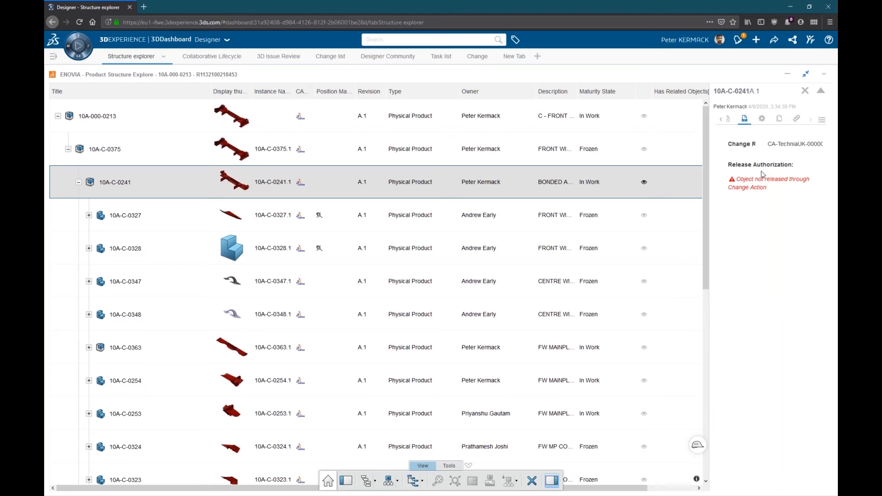
click(762, 120)
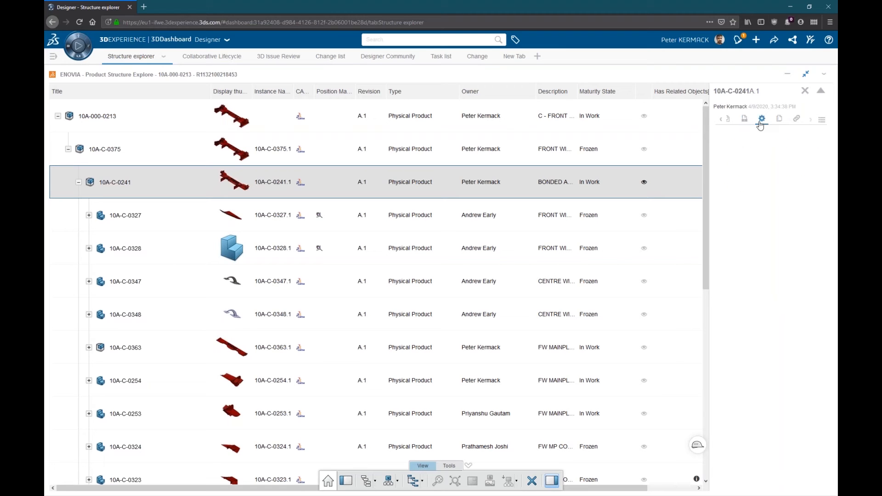
click(780, 119)
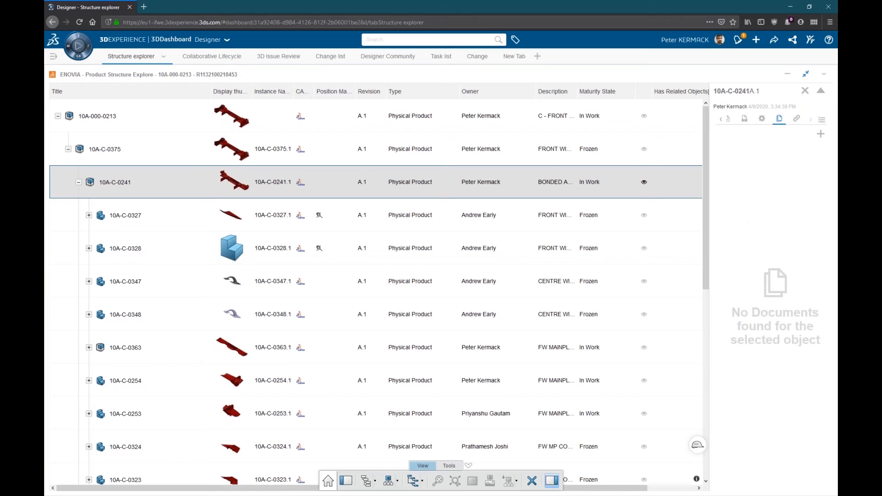
click(797, 121)
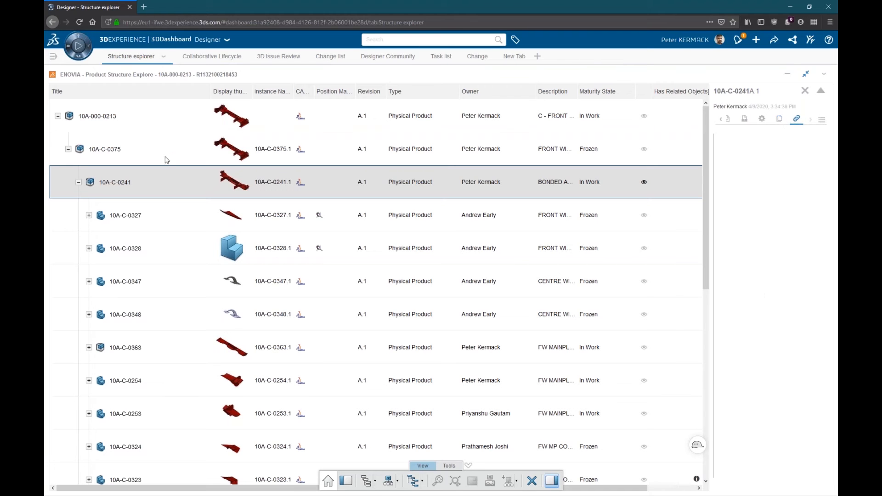
Expand 10A-C-0327 and check the derived formats of its 3D shape and of the part itself.
click(88, 215)
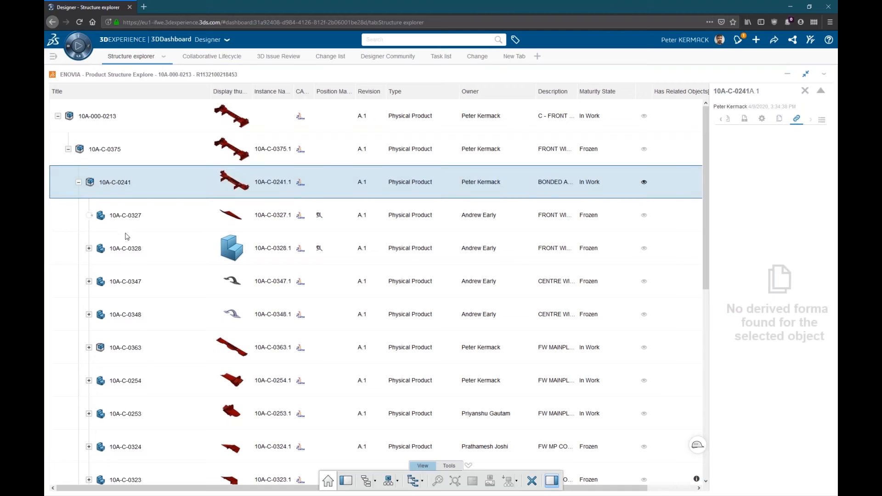
click(149, 248)
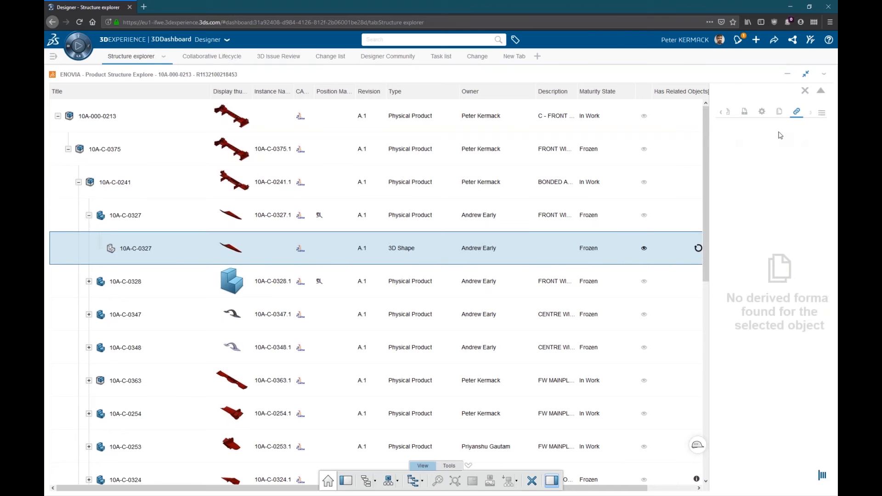
click(165, 220)
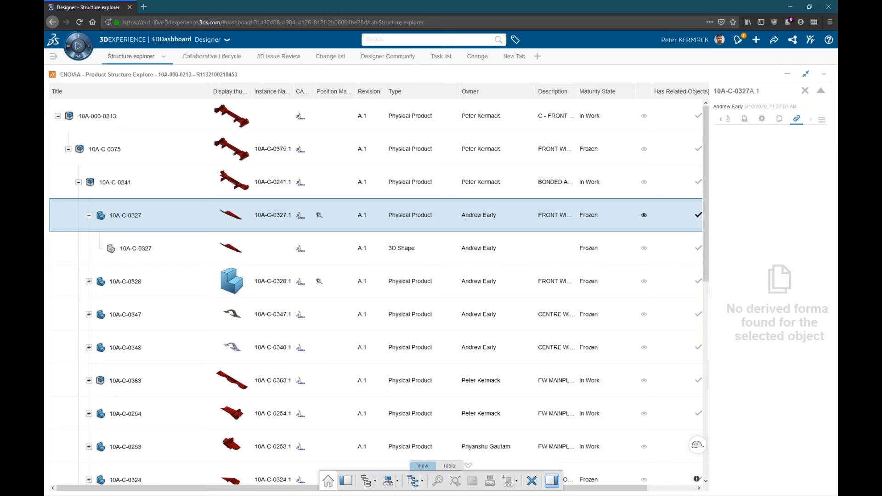
Show the relations of 10A-C-0327 in a widened information panel and select the related part under CAD Dependency.
click(822, 119)
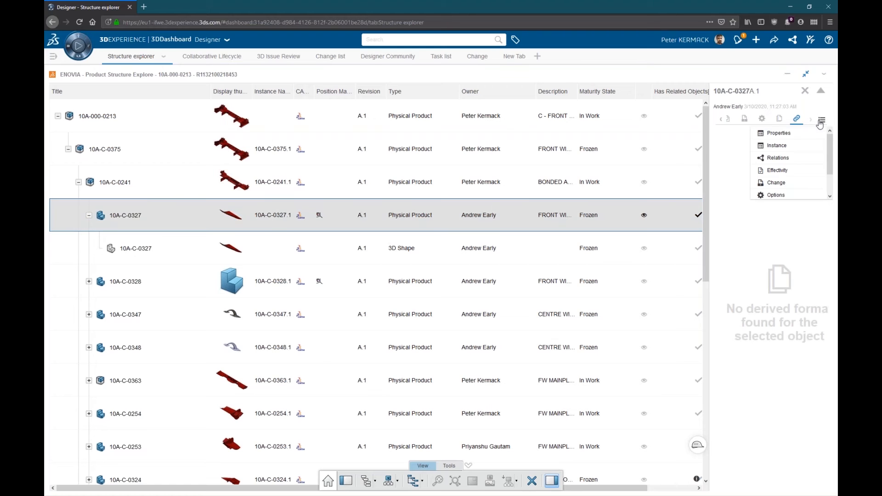
click(772, 158)
drag(709, 133, 602, 140)
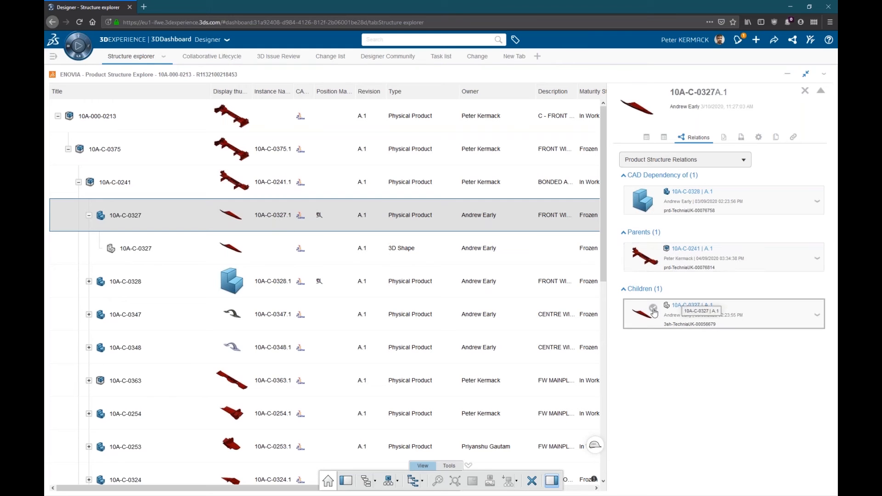
click(685, 212)
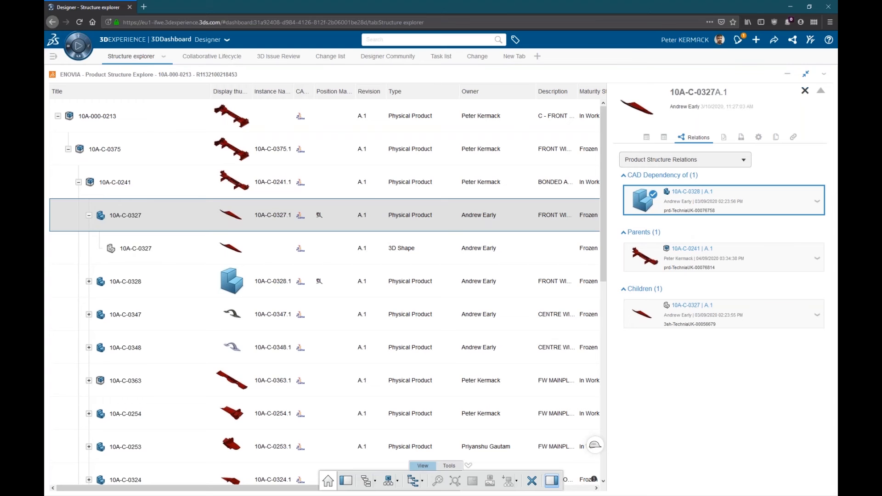
Close the information panel and check which apps 10A-C-0328 can be opened with.
click(805, 91)
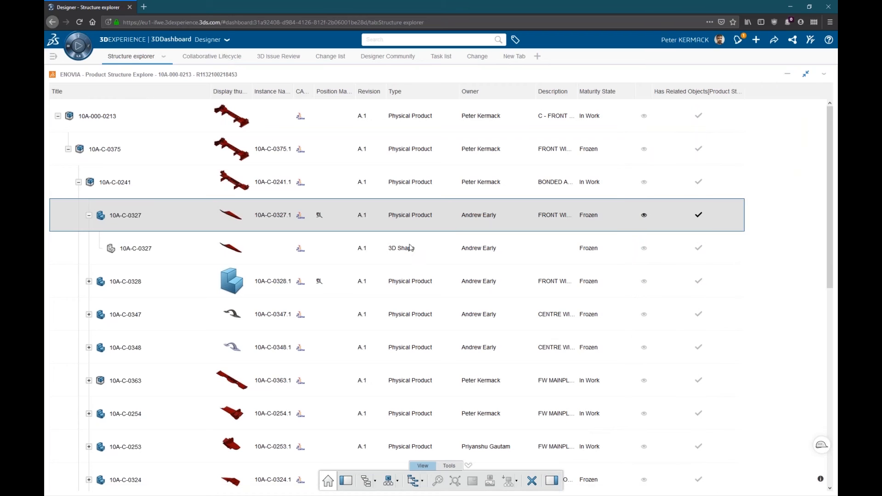
click(411, 248)
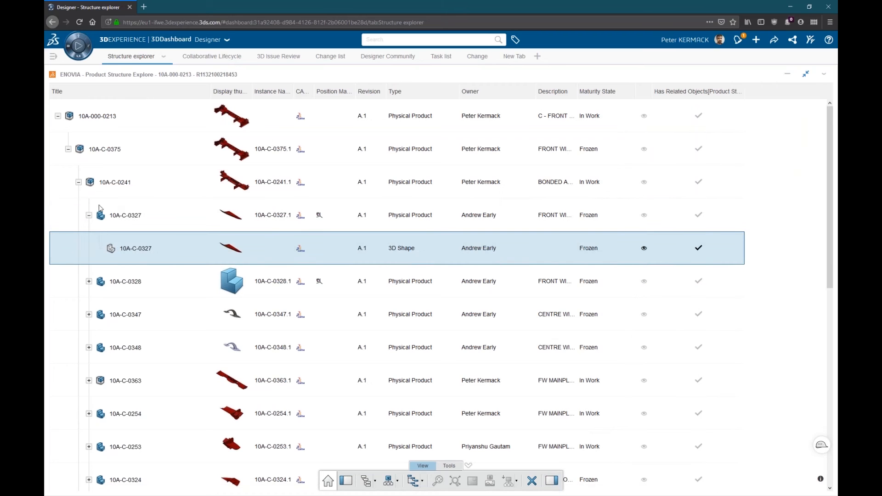
click(442, 288)
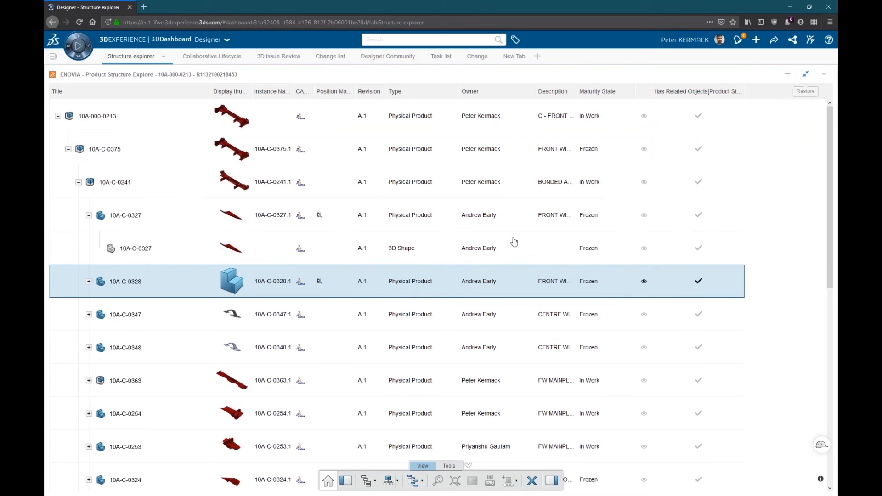
right_click(130, 284)
mouse_move(165, 289)
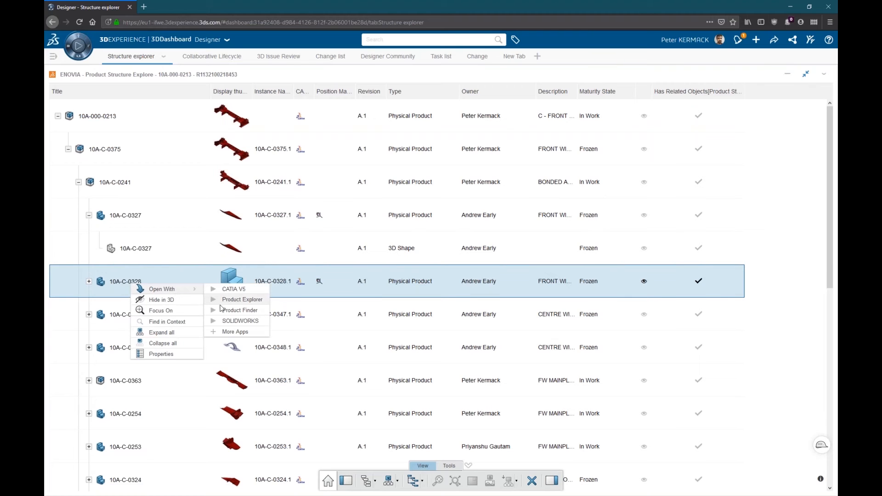
click(540, 281)
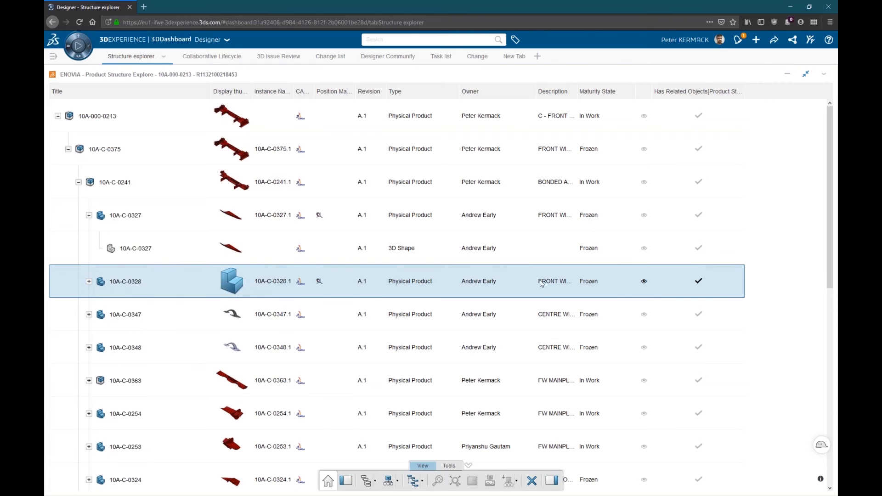
Restore the Product Structure Explore widget to normal size and area-select the parts at one end of the wing in 3D Navigate.
click(805, 74)
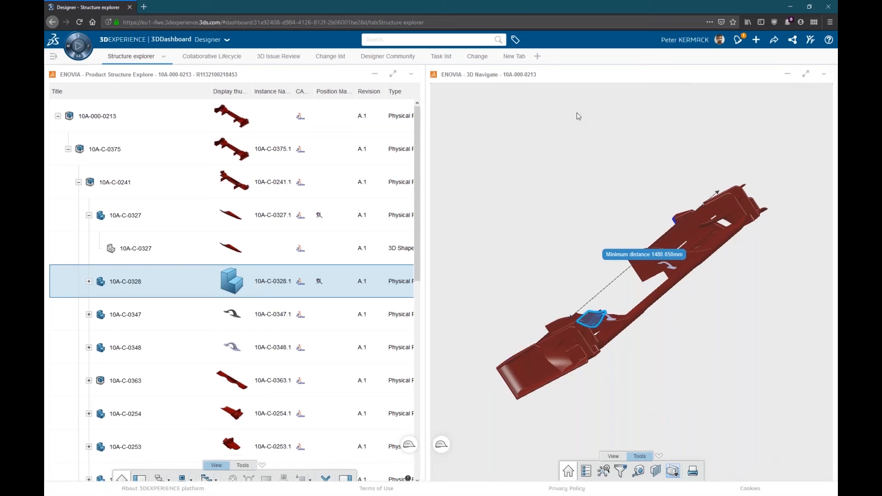
drag(662, 147, 781, 265)
middle_drag(755, 148, 655, 175)
drag(674, 183, 784, 254)
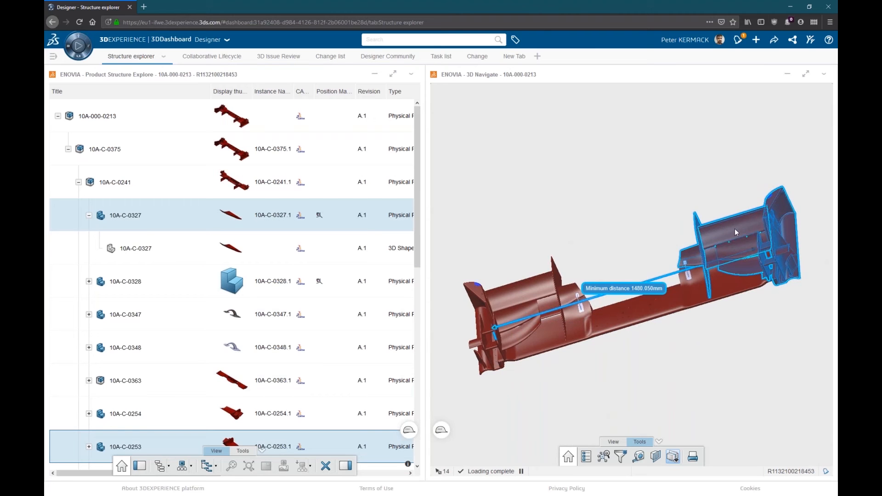
drag(668, 169, 814, 236)
Open the selected wing-end parts with CATIA V5.
right_click(774, 226)
mouse_move(724, 281)
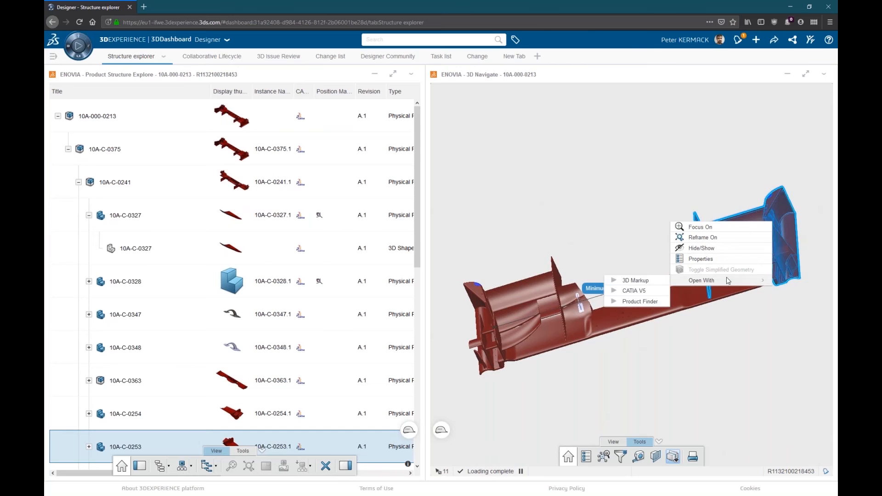
click(646, 290)
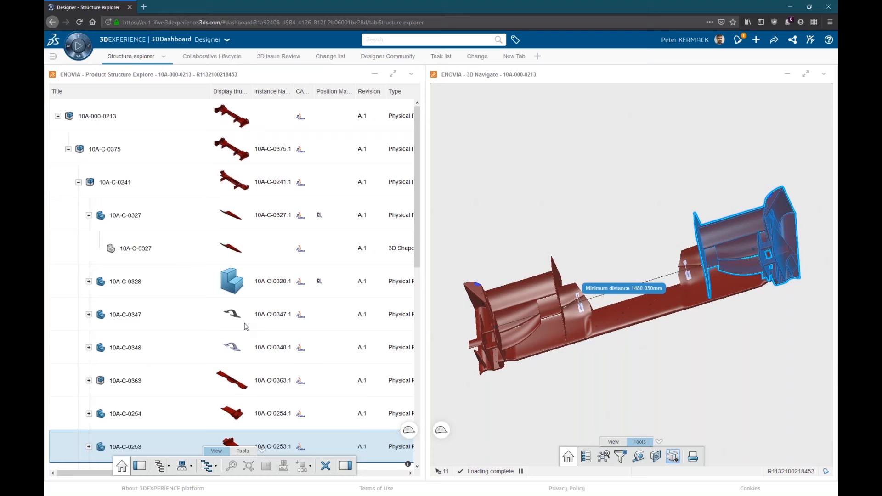
right_click(738, 228)
click(685, 350)
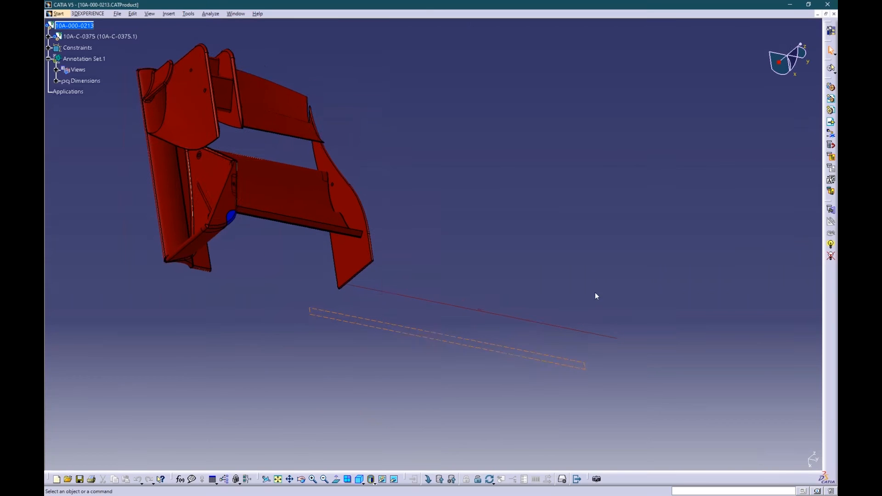
Examine the opened wing end from several sides and expand 10A-C-0375, 10A-C-0213 and 10A-C-0241 in the specification tree.
middle_drag(574, 184, 275, 168)
middle_drag(642, 157, 559, 344)
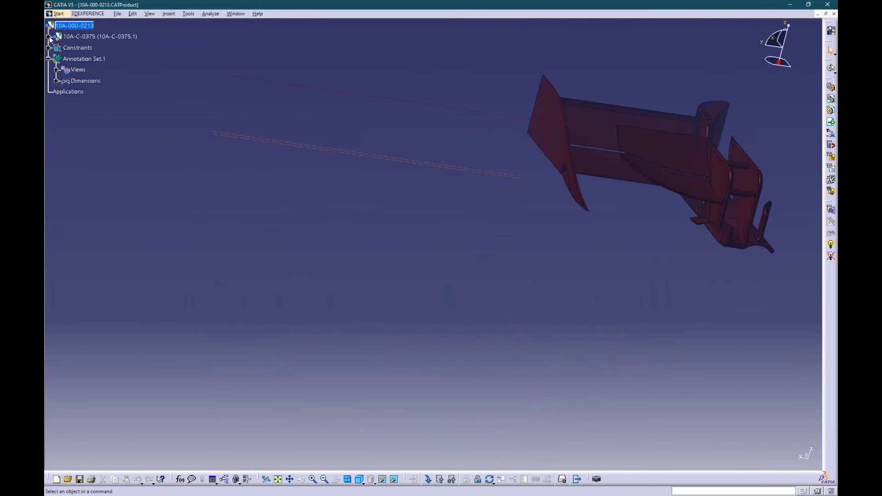
click(48, 36)
click(48, 49)
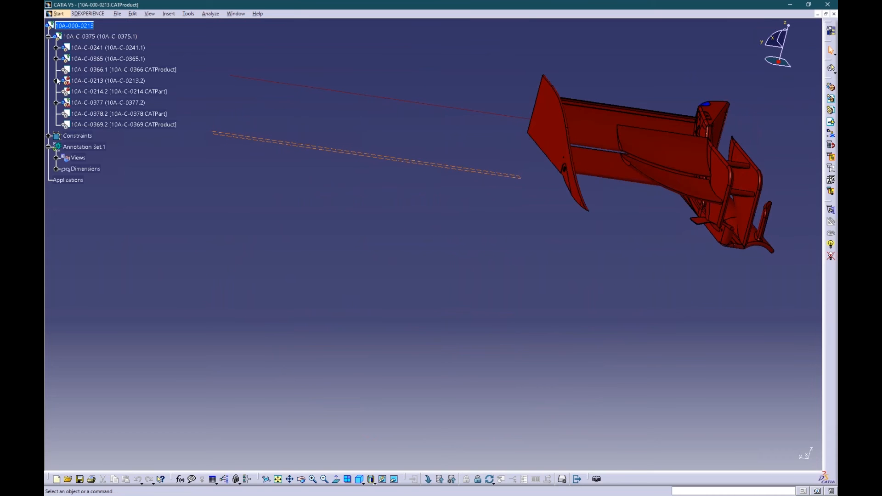
click(55, 80)
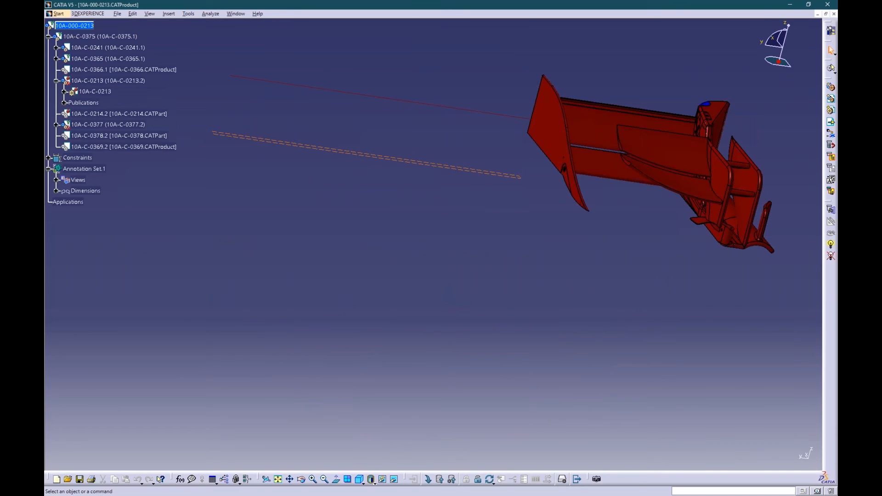
click(86, 71)
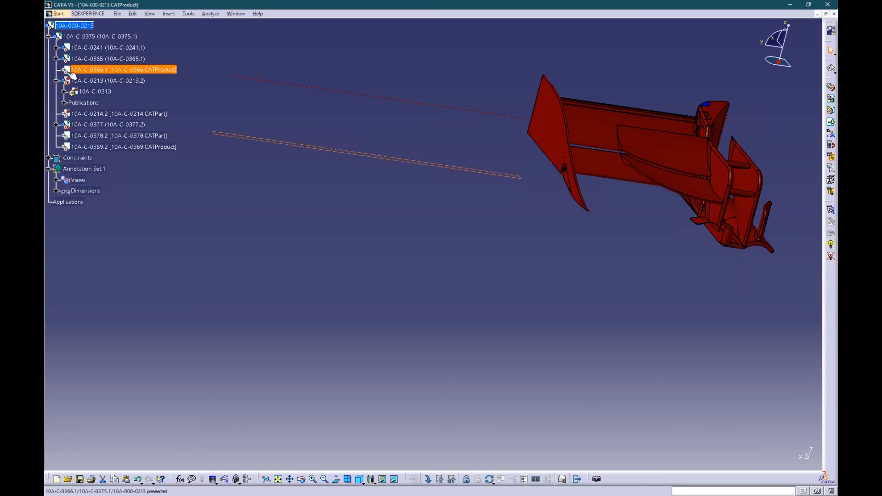
click(55, 48)
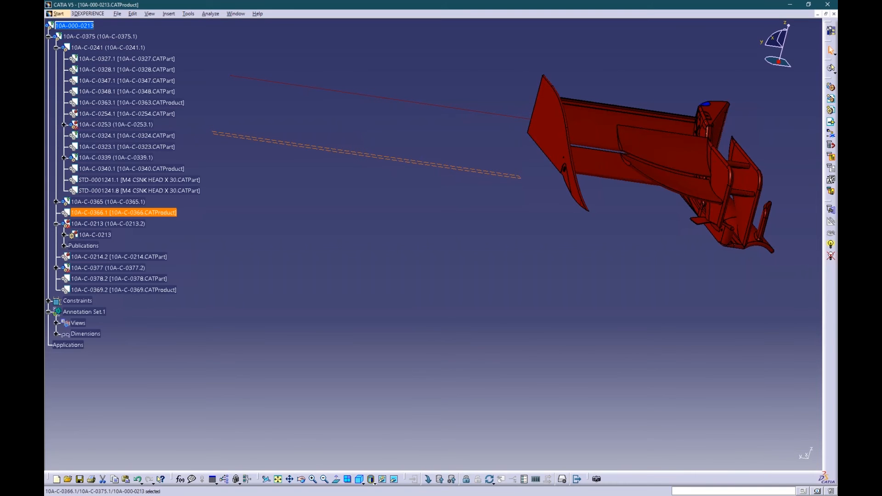
middle_drag(640, 151, 419, 260)
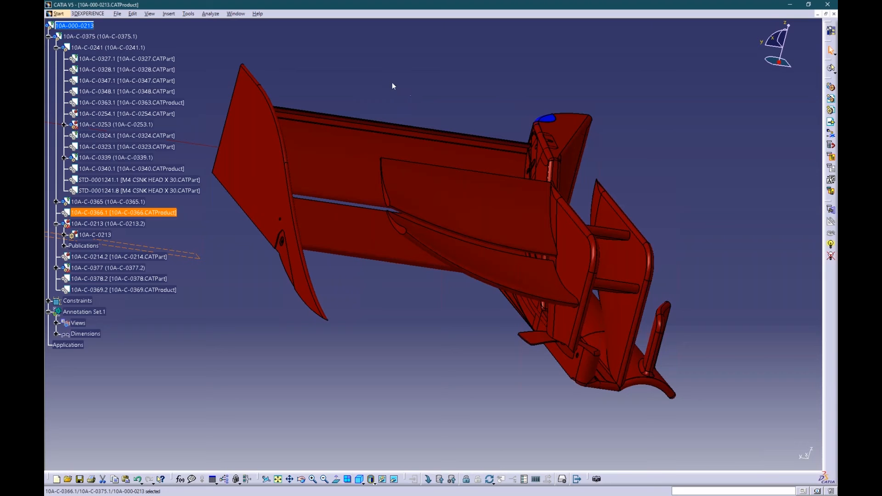
Switch to the 3DEXPERIENCE dashboard to deselect the wing-end parts in 3D Navigate, and return to CATIA V5.
click(790, 5)
drag(677, 127, 817, 302)
click(715, 116)
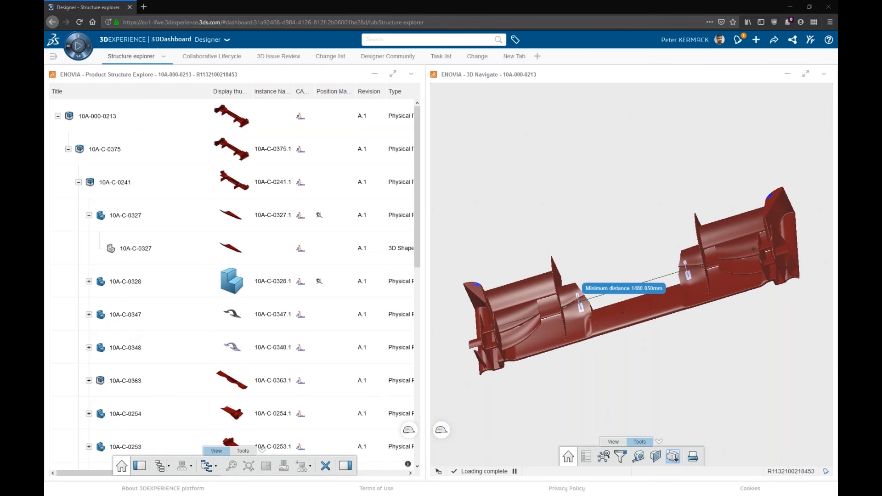
drag(241, 494, 500, 1)
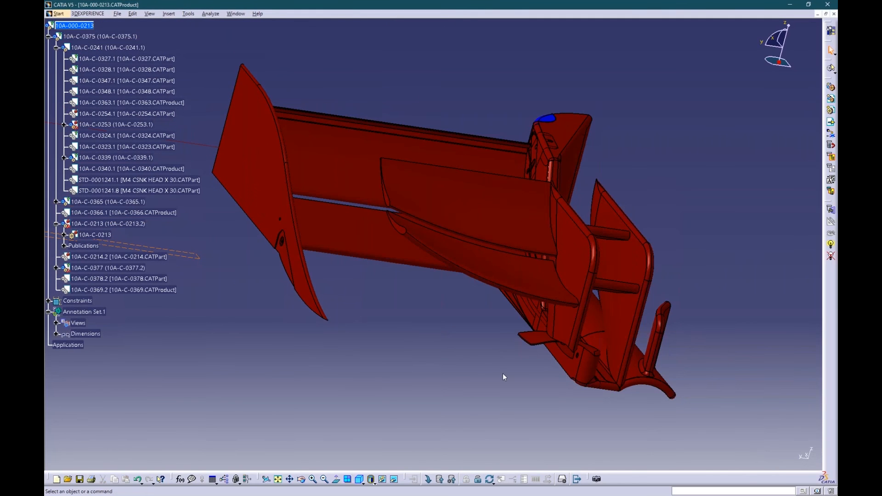
Start the 3DEXPERIENCE Open command and rerun the recent search for 10A-C-0213.
middle_drag(724, 291, 477, 331)
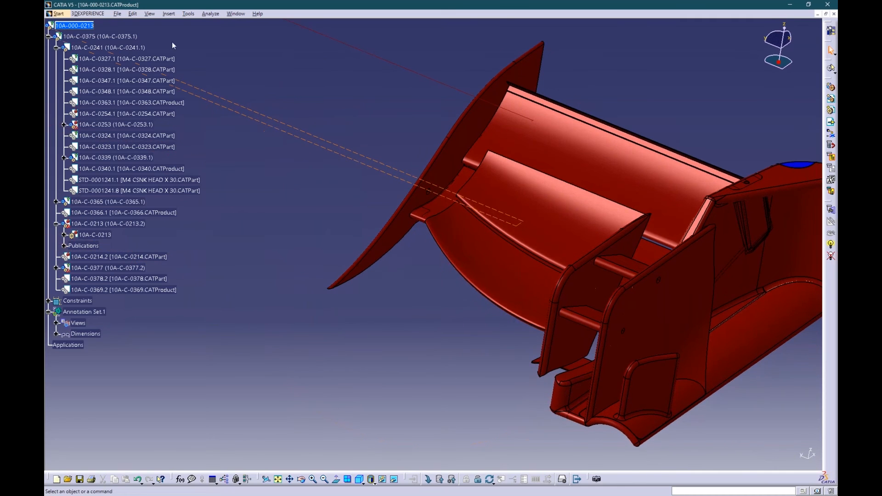
click(95, 14)
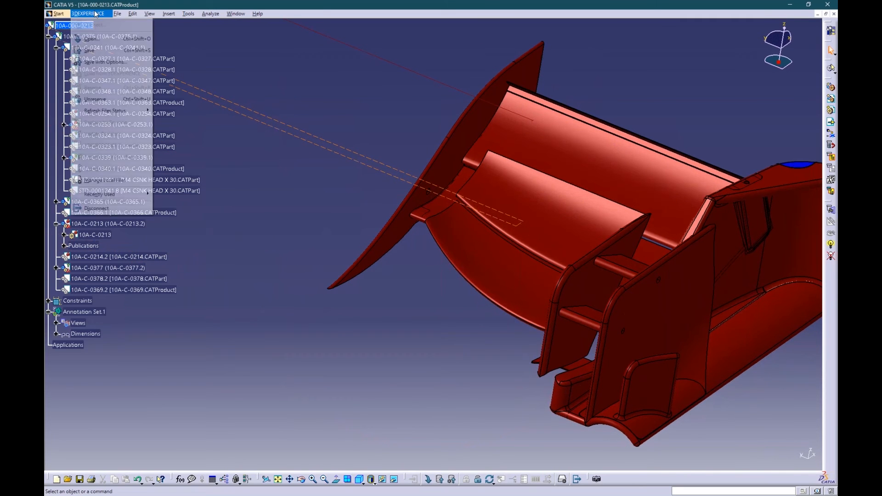
click(95, 40)
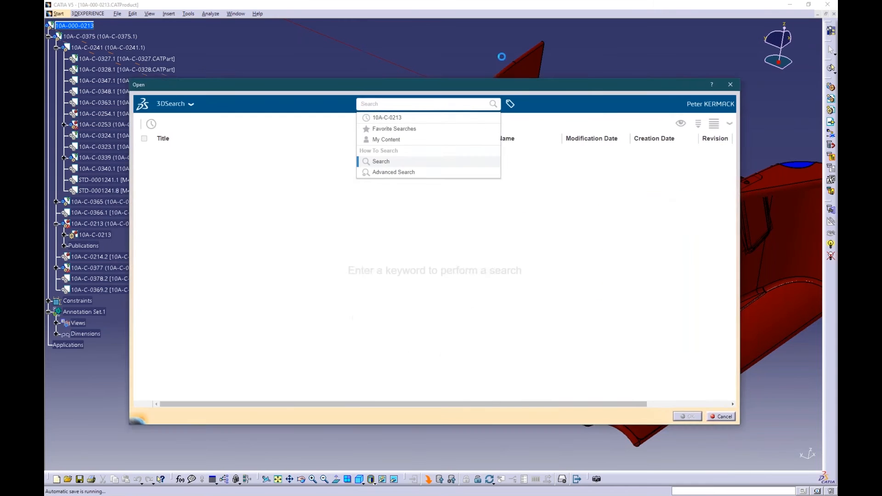
click(378, 90)
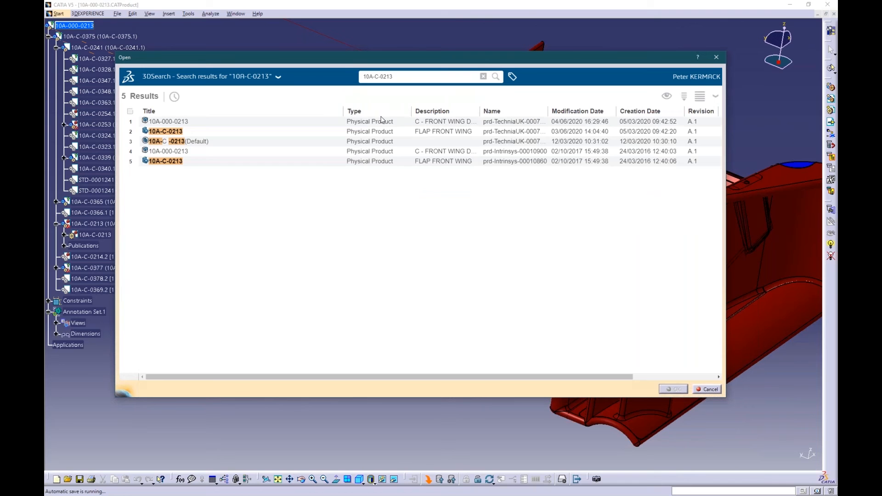
Show the full list of 6WTags for the search results and examine the CAD Master values and remaining categories.
click(513, 77)
click(143, 358)
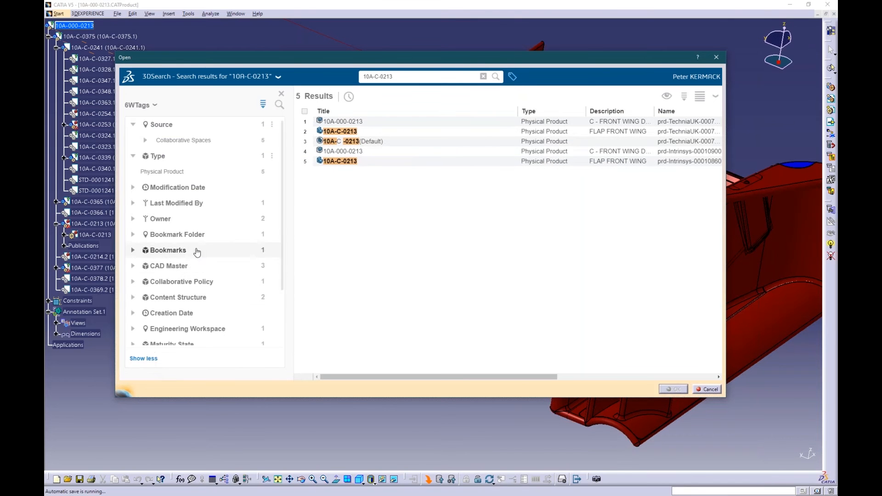
click(188, 266)
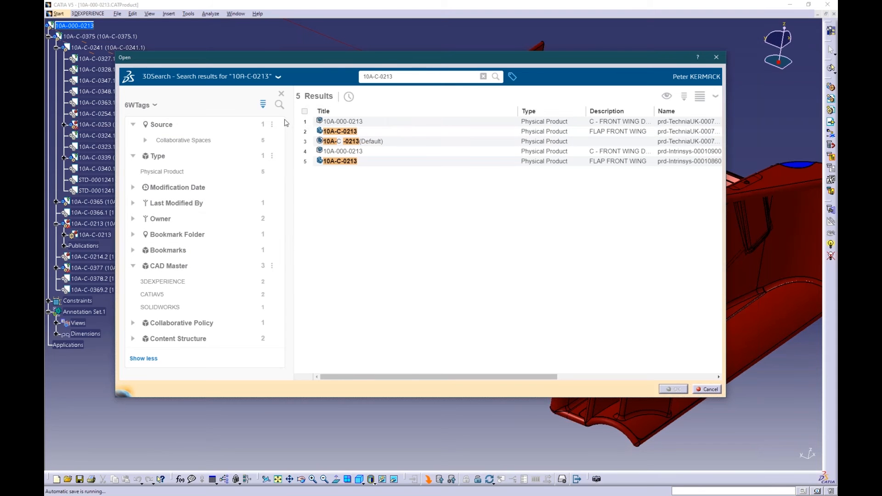
scroll(260, 192, down, 3)
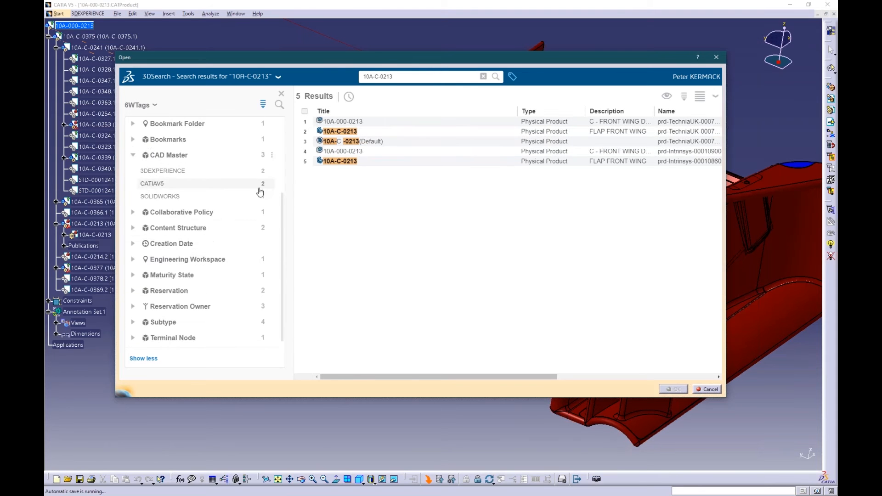
Preview the first-listed 10A-C-0213 flap part, hide the tags, and inspect its properties and rotated 3D model.
click(382, 132)
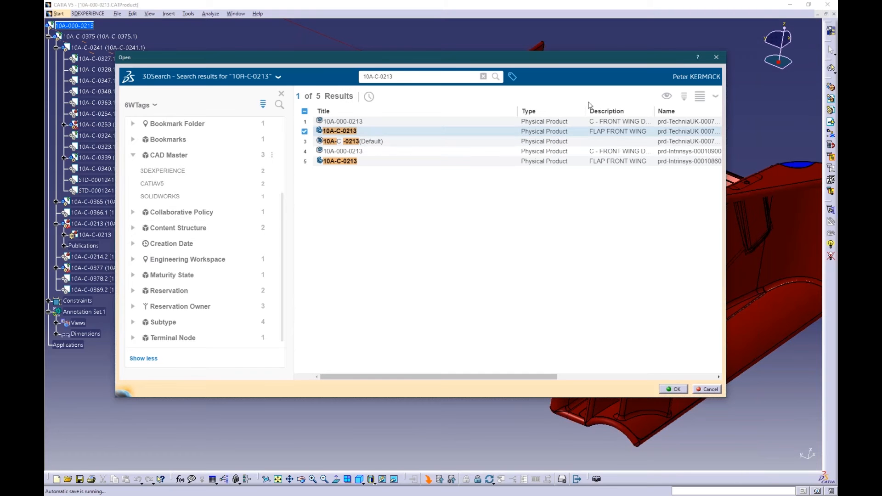
click(666, 96)
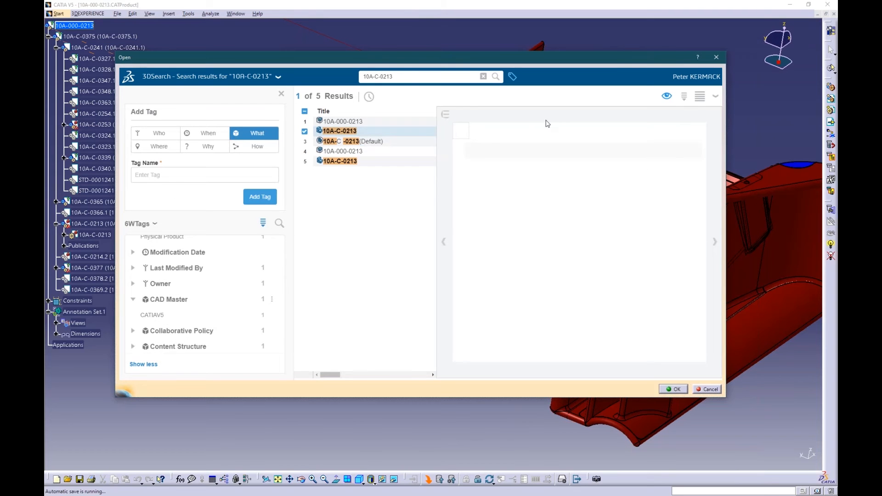
click(282, 95)
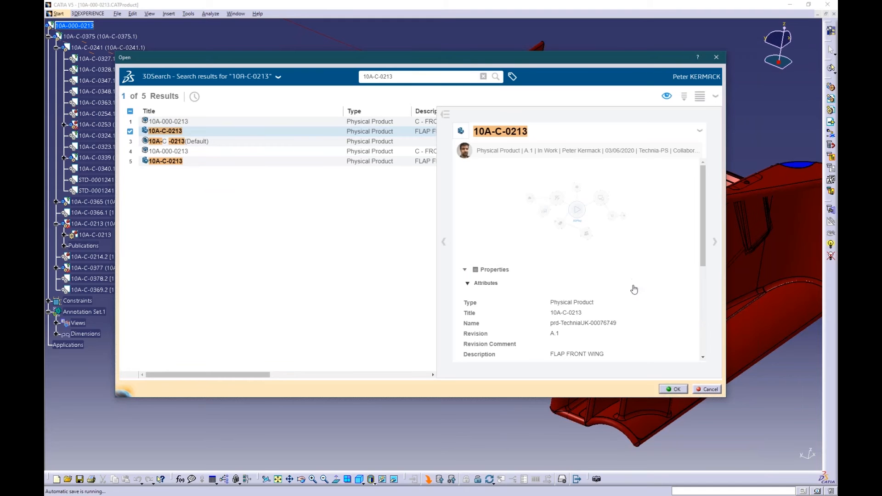
scroll(592, 285, down, 3)
scroll(577, 285, up, 3)
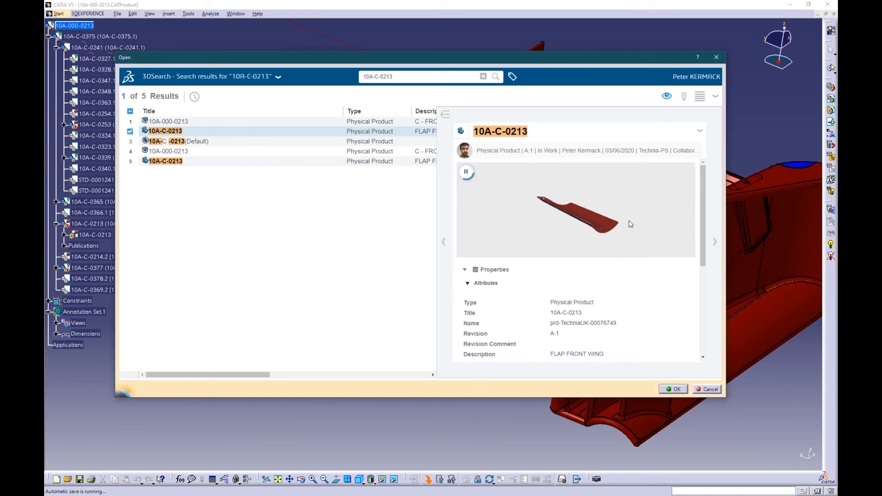
drag(520, 167, 507, 236)
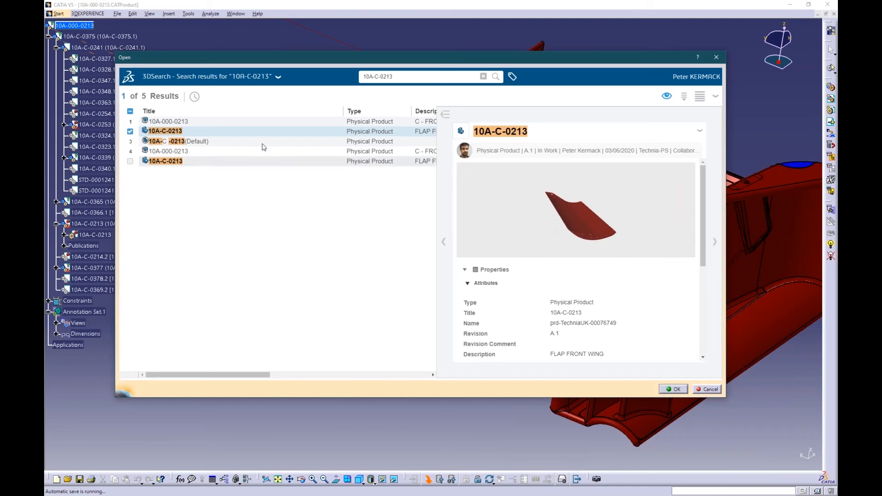
Open the first-listed 10A-000-0213 assembly from the search results in CATIA V5 and view the whole front wing.
click(212, 121)
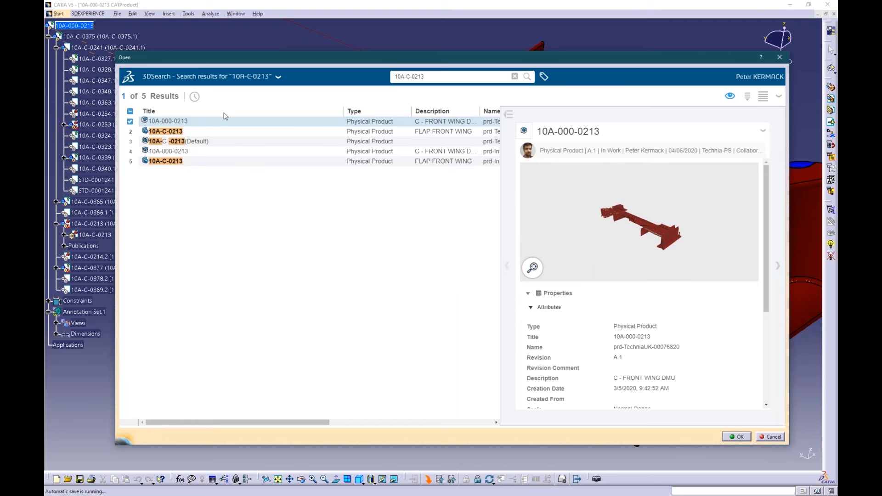
click(731, 436)
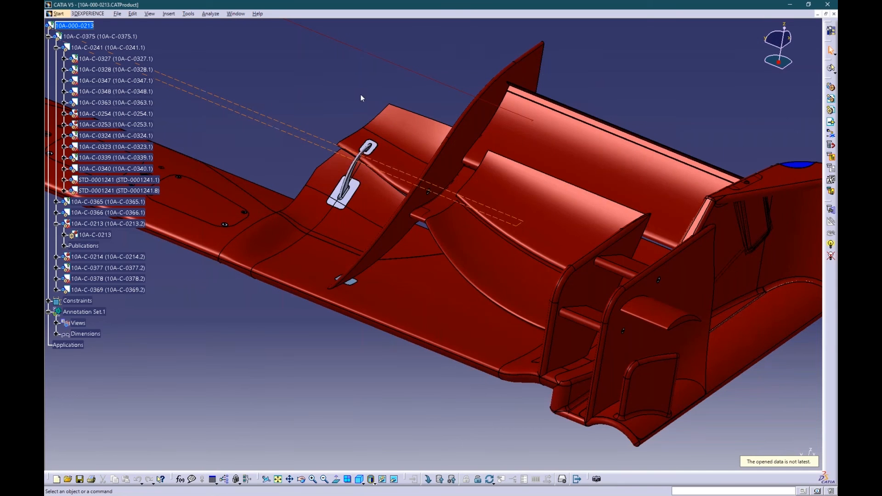
middle_drag(362, 98, 440, 278)
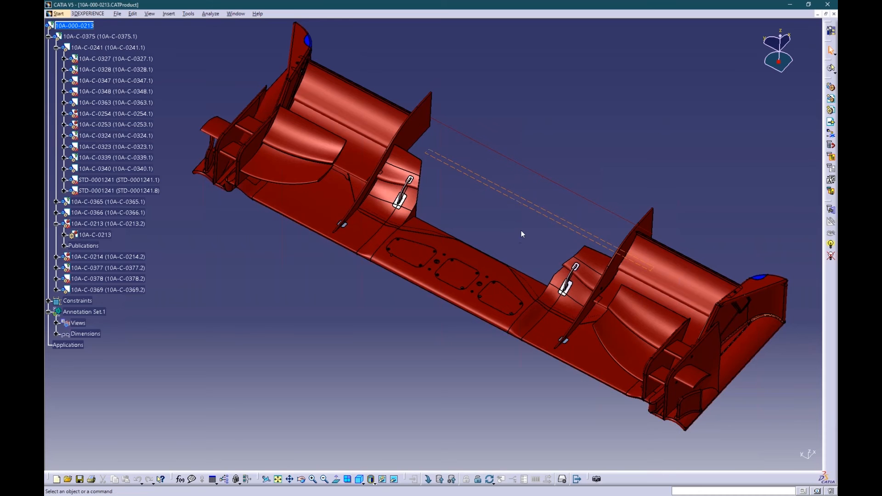
middle_drag(545, 242, 535, 132)
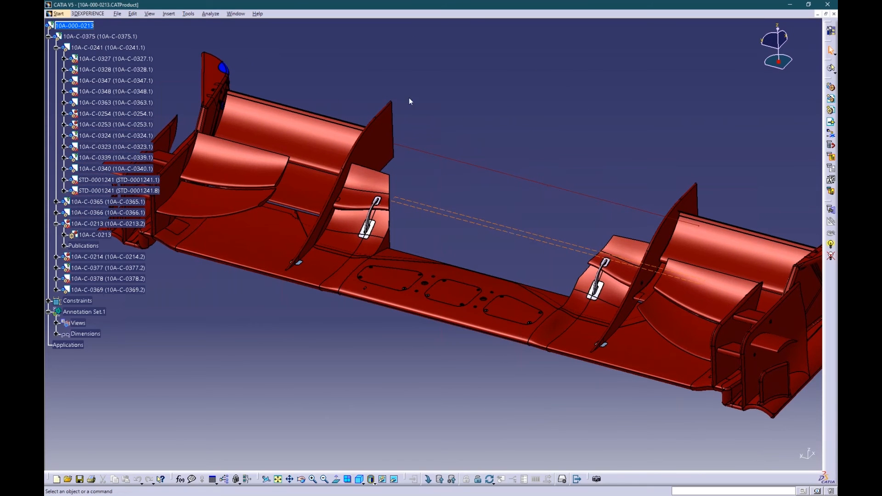
Review the available 3DEXPERIENCE commands and check the revision, maturity and reservation details of 10A-C-0347, 10A-C-0339 and 10A-C-0324.
click(87, 13)
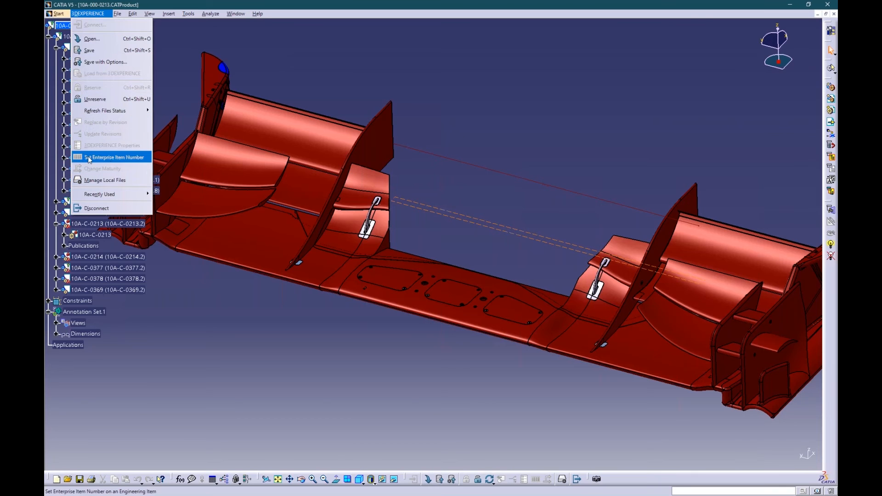
click(102, 62)
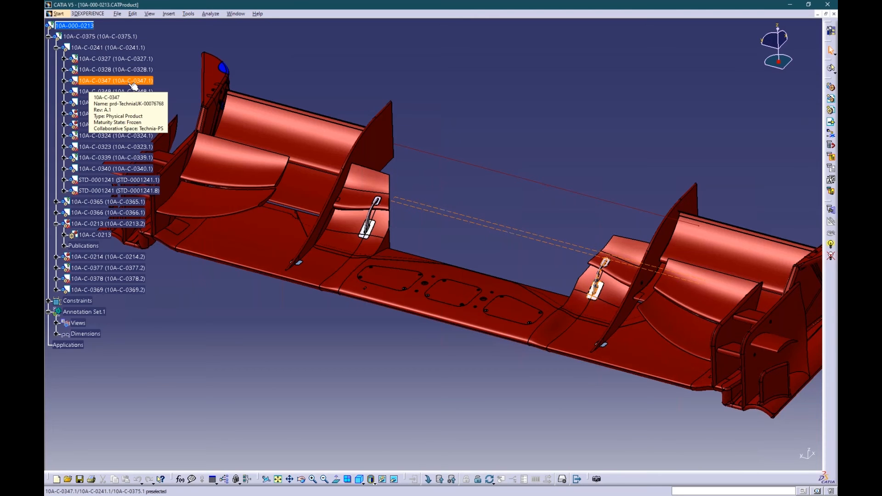
click(117, 69)
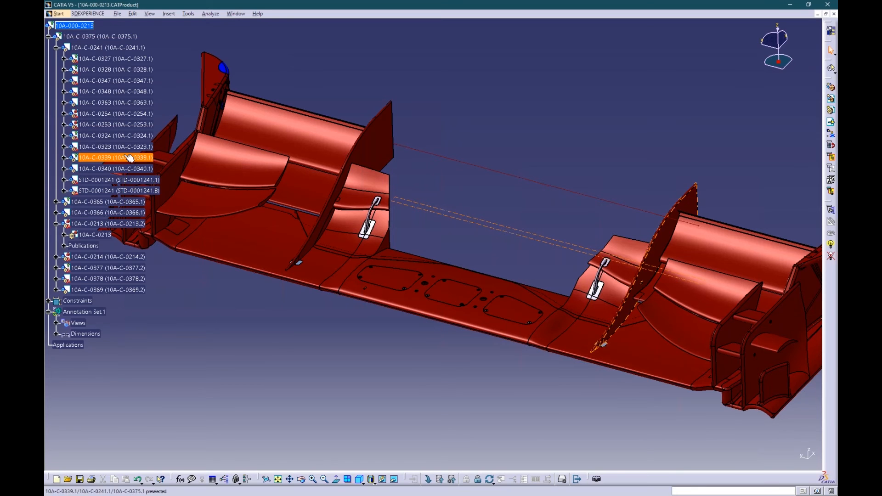
mouse_move(127, 156)
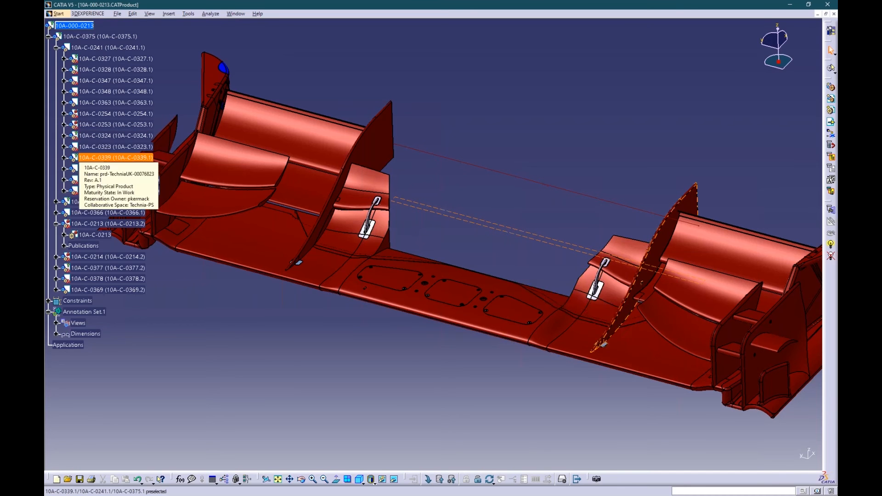
mouse_move(126, 135)
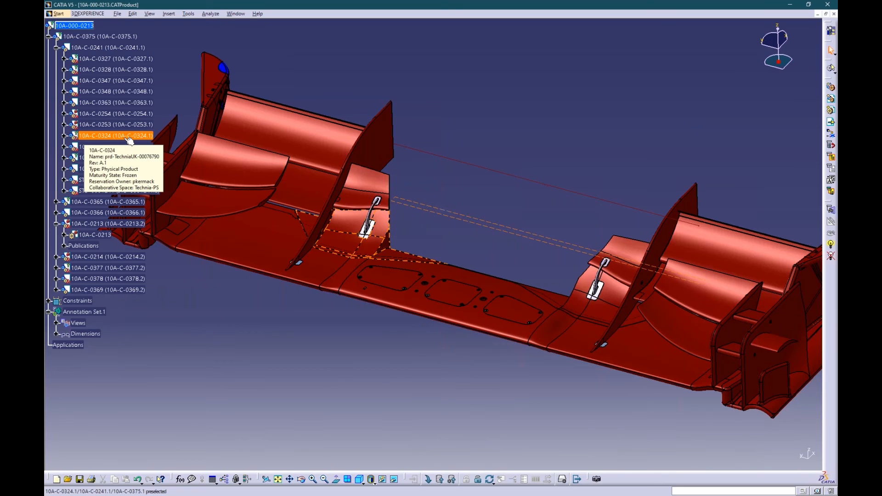
Select the 10A-C-0324 and 10A-C-0348 components and enlarge the specification tree to make the status icons readable.
click(88, 13)
click(106, 99)
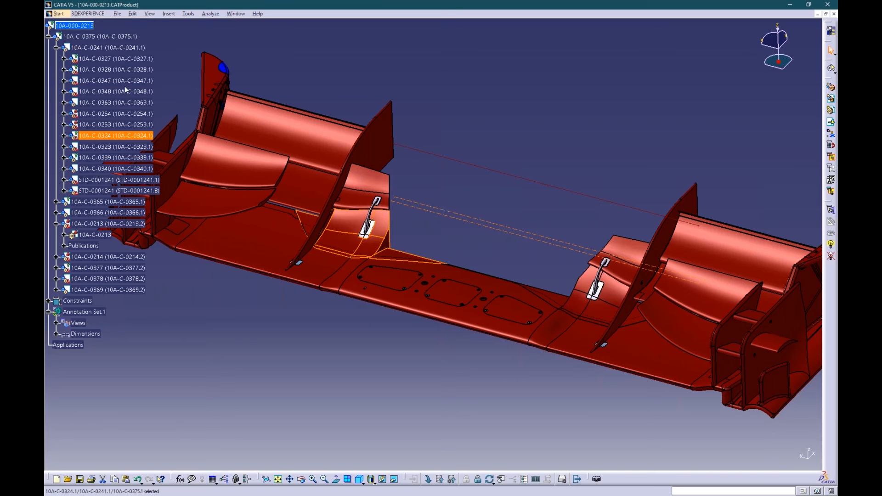
click(125, 88)
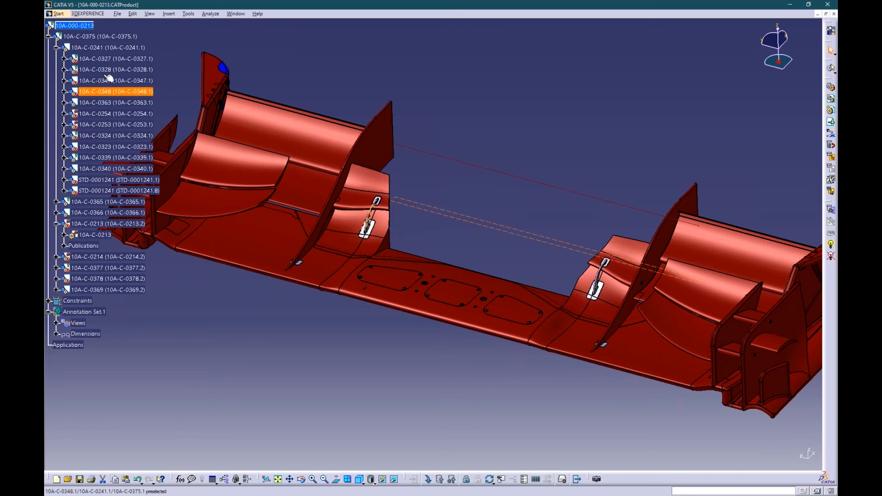
click(56, 68)
ctrl+scroll(56, 68, up, 3)
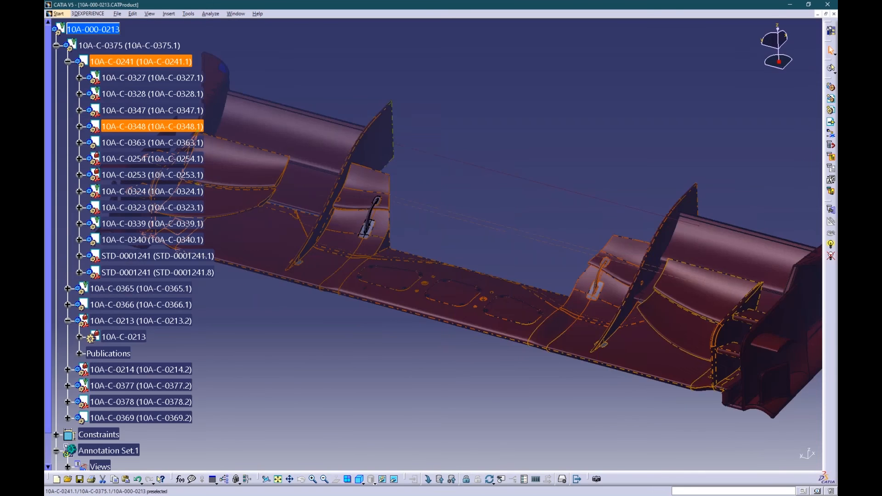
click(79, 86)
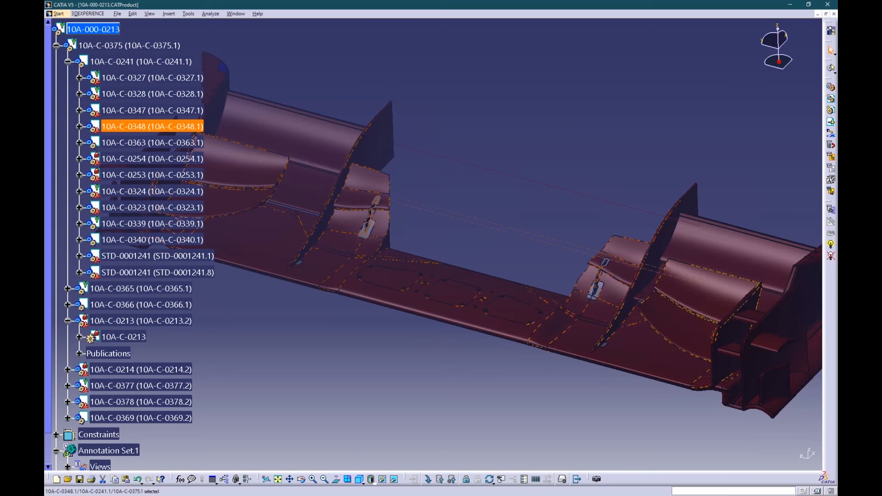
Inspect the status icons and platform details of 10A-C-0327 and 10A-C-0254 in the enlarged specification tree.
click(103, 78)
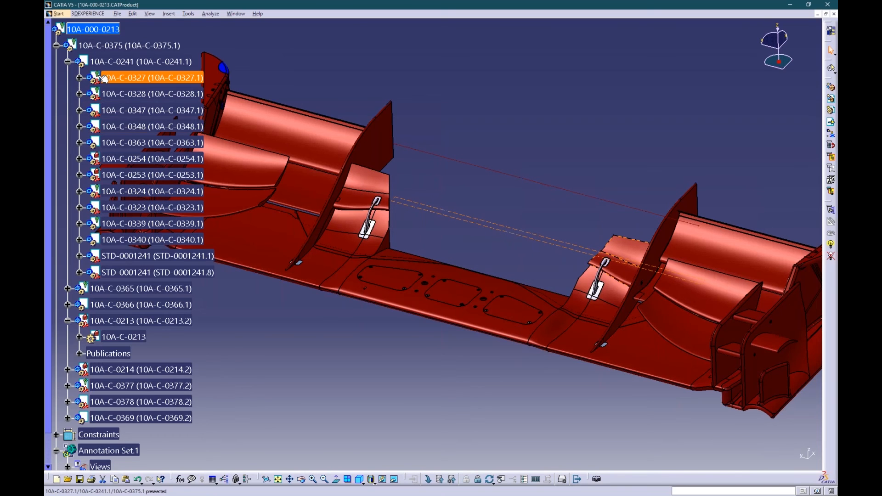
mouse_move(103, 78)
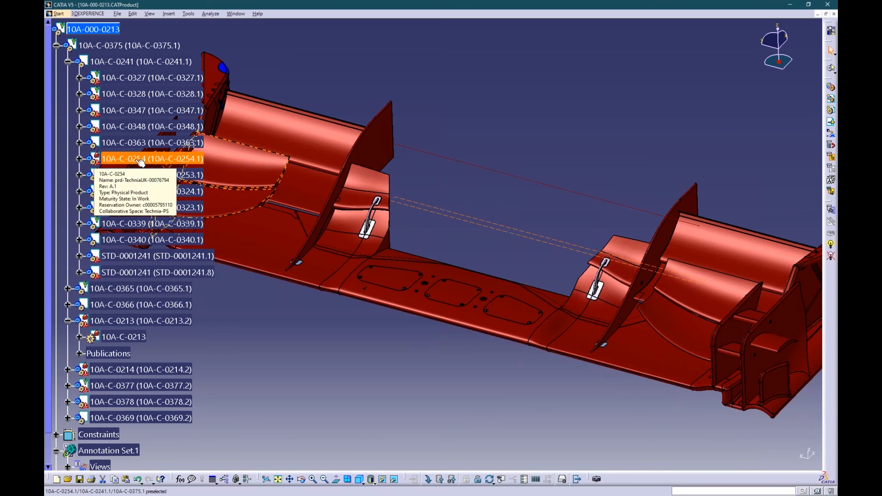
click(146, 79)
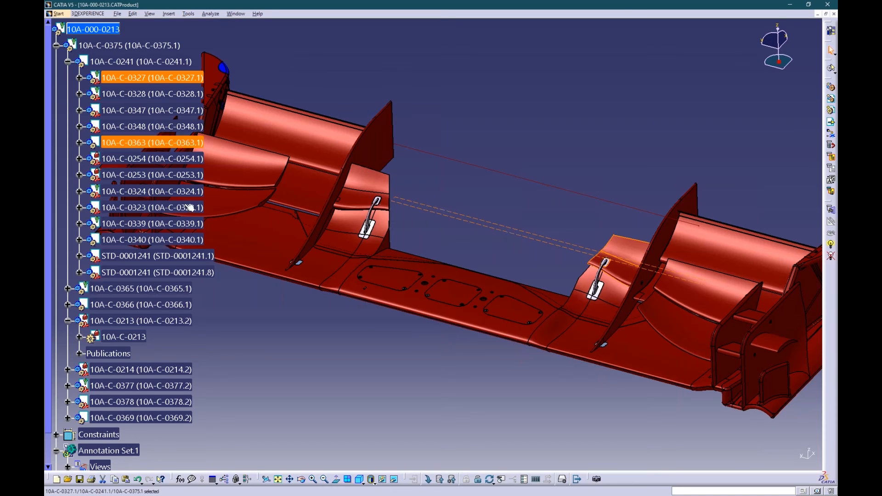
Select 10A-C-0254 and examine its cascade geometry close up along with its maturity and reservation details.
click(164, 158)
middle_drag(338, 325, 241, 198)
mouse_move(161, 161)
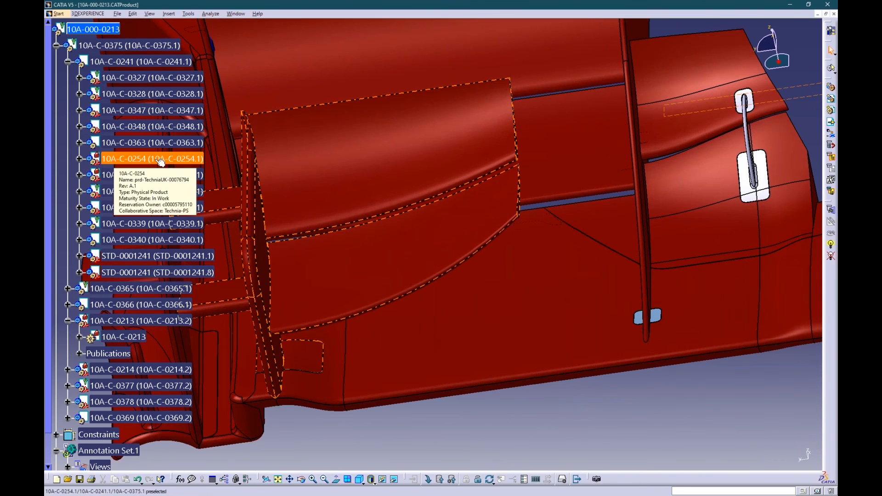
click(161, 162)
middle_drag(258, 216, 455, 158)
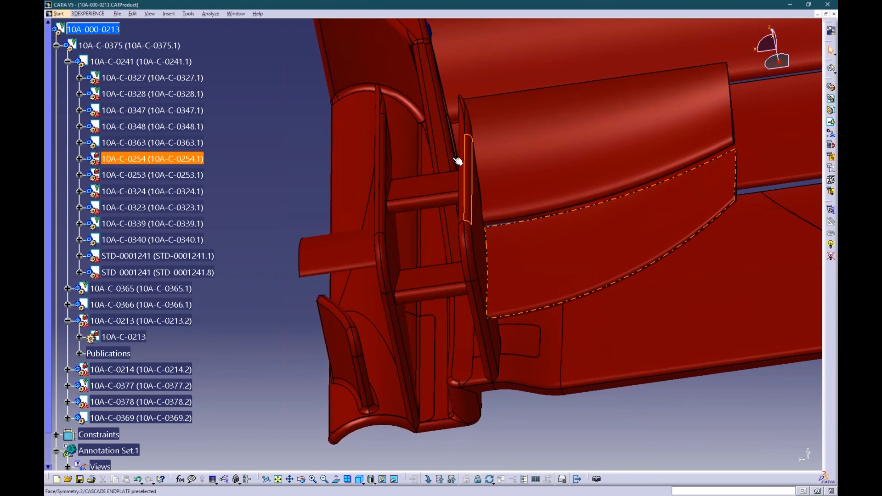
Check the tree status of 10A-C-0348, 10A-C-0340 and STD-0001241, and view the whole front wing from the opposite end.
click(174, 126)
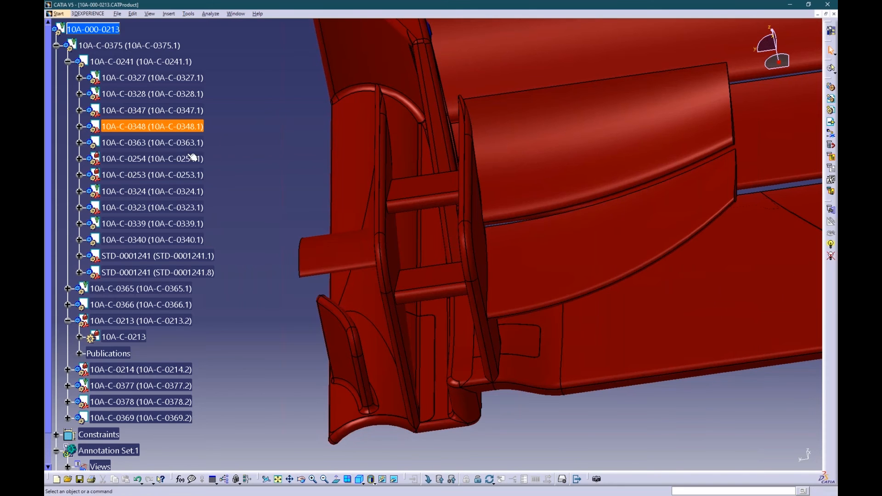
click(178, 240)
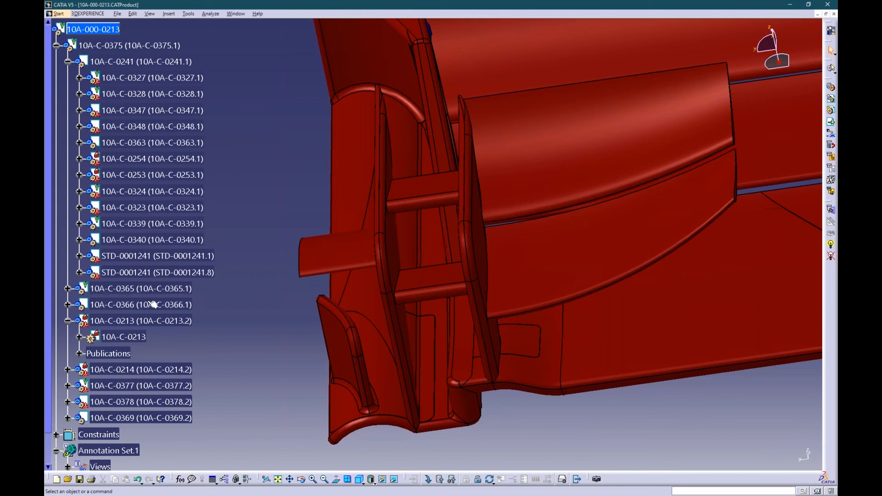
click(159, 256)
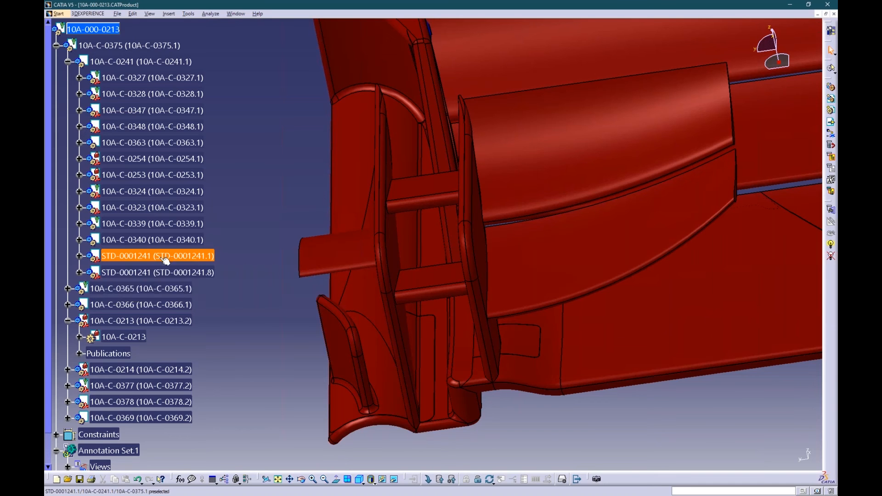
click(247, 197)
middle_drag(260, 201, 471, 299)
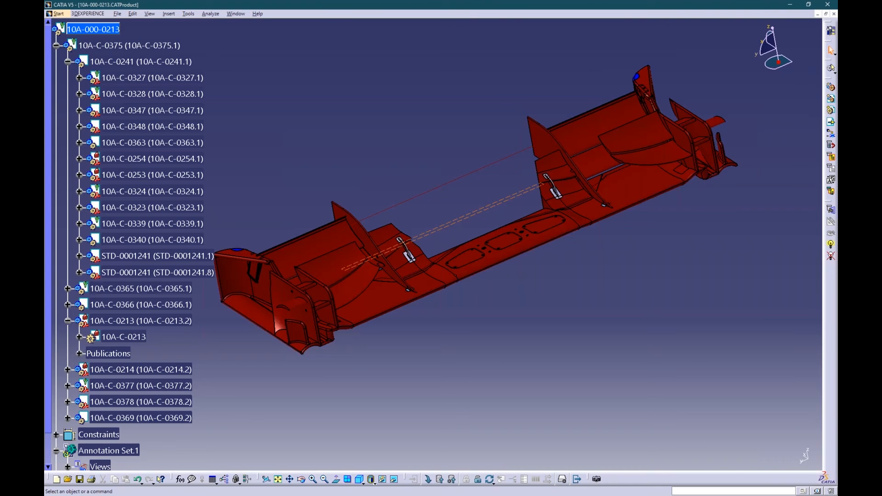
Switch to the 3DEXPERIENCE Designer dashboard in the browser and review the lower part of the 10A-000-0213 product structure.
drag(560, 4, 345, 216)
key(alt+Tab)
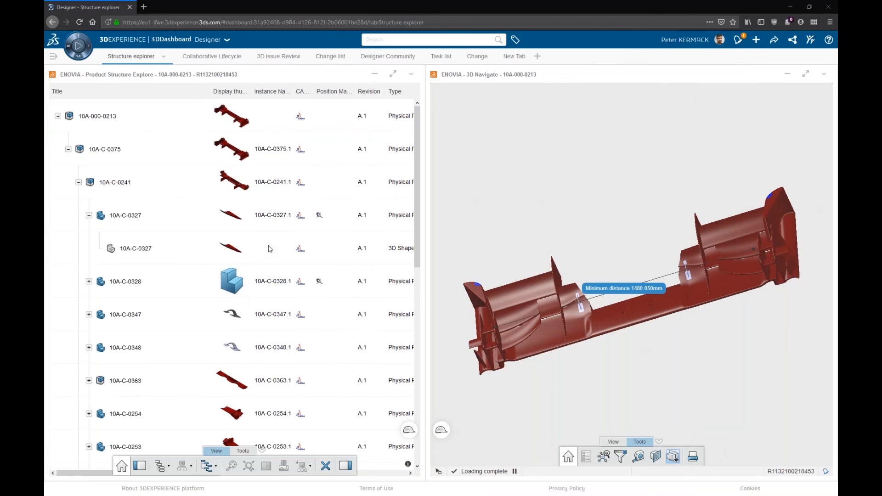
scroll(353, 256, down, 10)
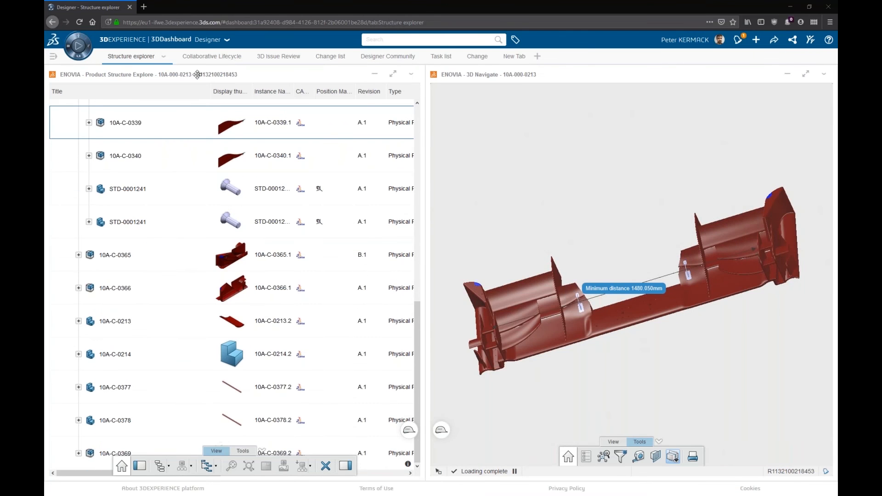
Load 10A-C-0365 into Collaborative Lifecycle and check the maturity state of its A.1 revision.
click(198, 57)
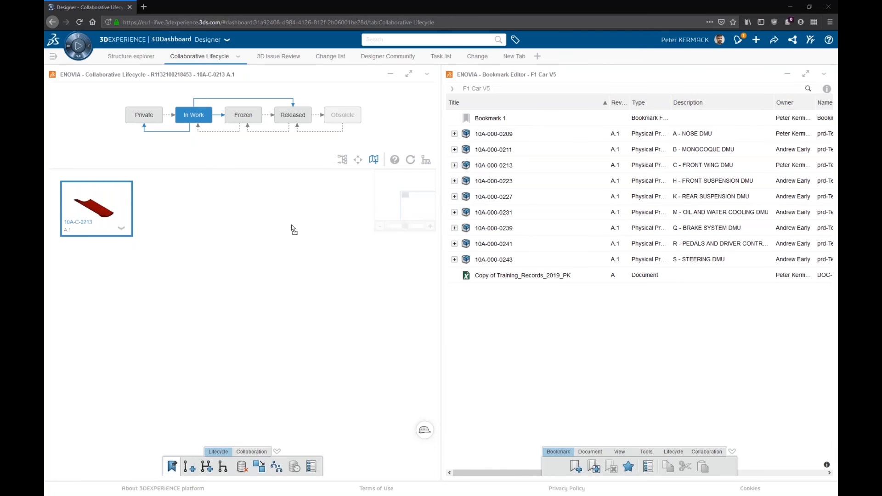
drag(292, 225, 291, 225)
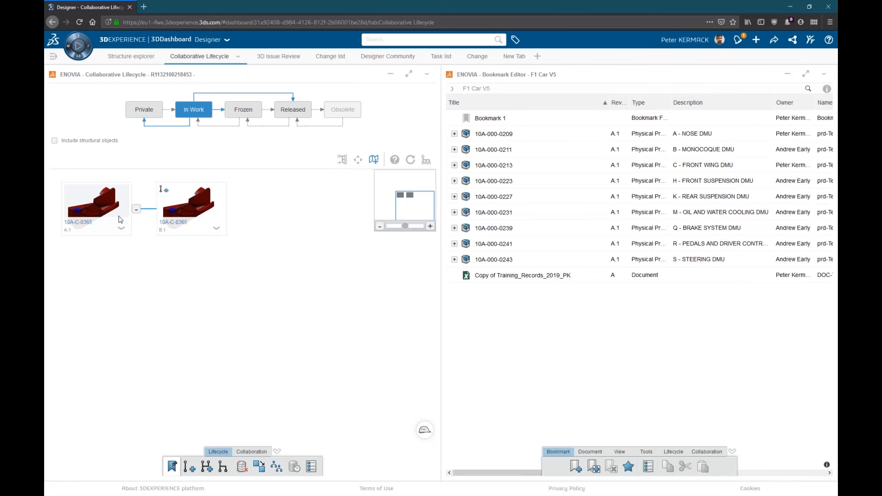
click(106, 224)
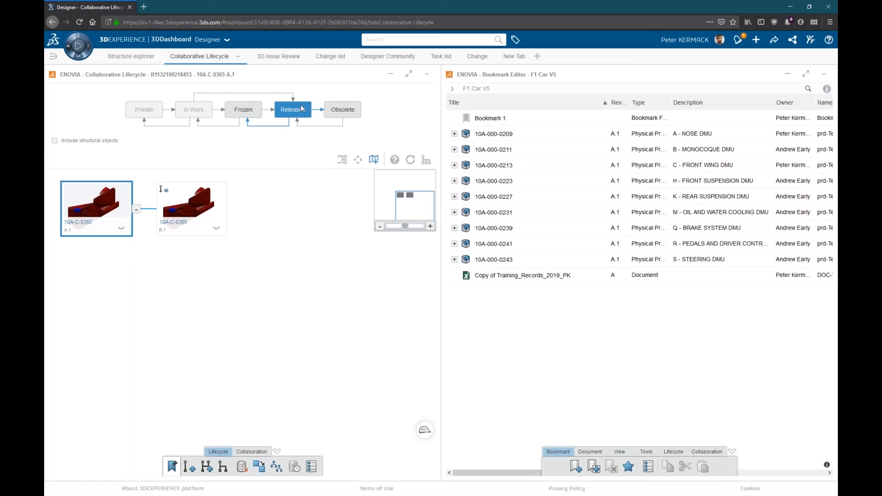
Examine the attributes, preview image and options of 10A-C-0365 revision B.1 in its properties, and close them.
click(200, 207)
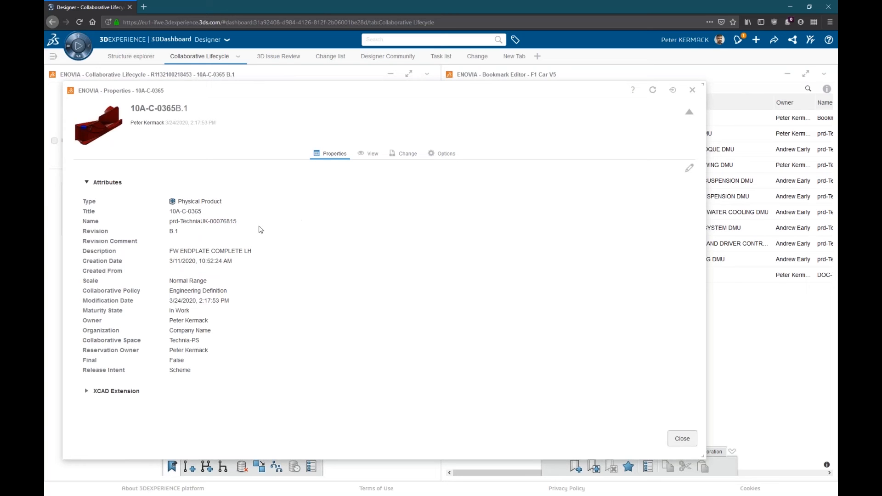
drag(173, 251, 226, 251)
click(230, 251)
click(367, 154)
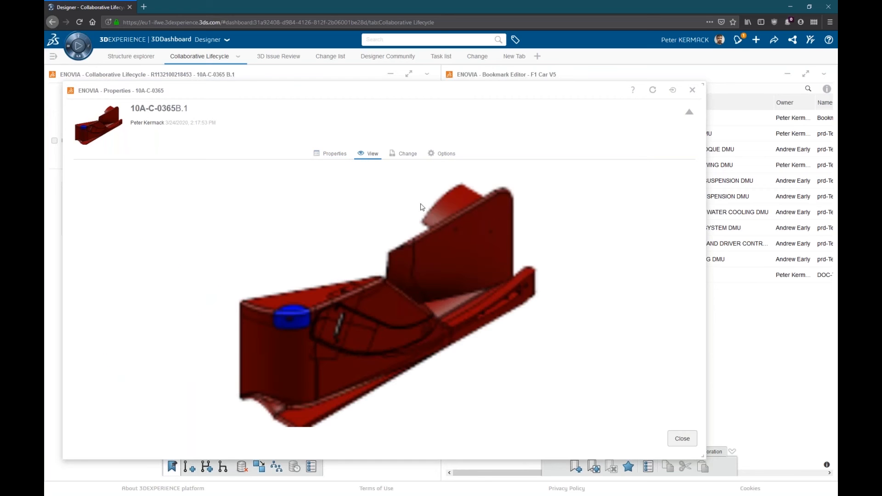
click(324, 154)
click(428, 158)
click(341, 153)
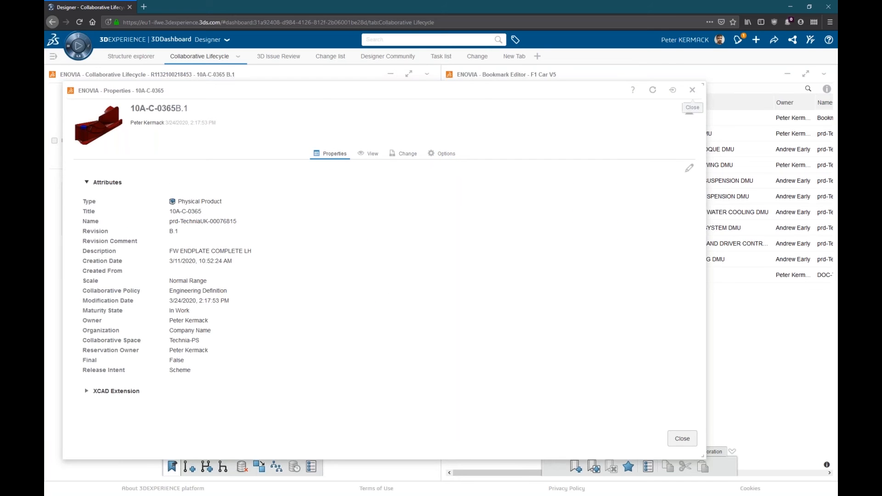
click(692, 90)
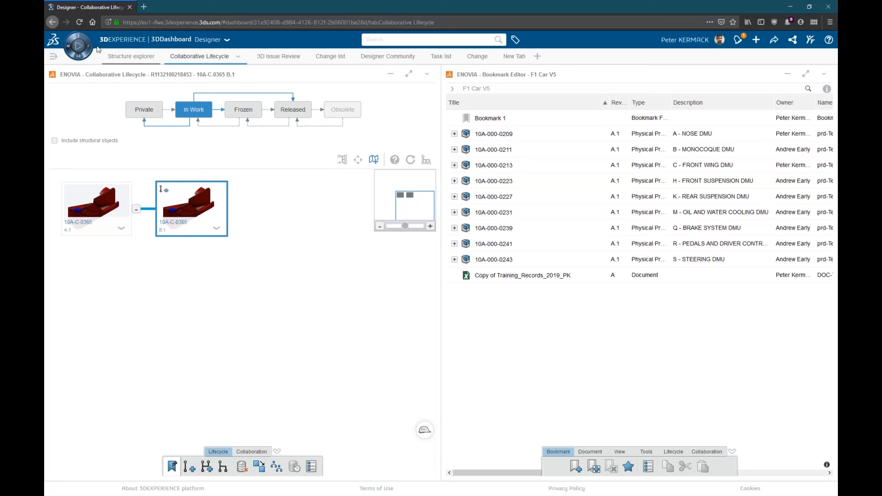
Browse the compass apps and the dashboard list, look at the Viewer dashboard, and open the Approver dashboard.
click(79, 44)
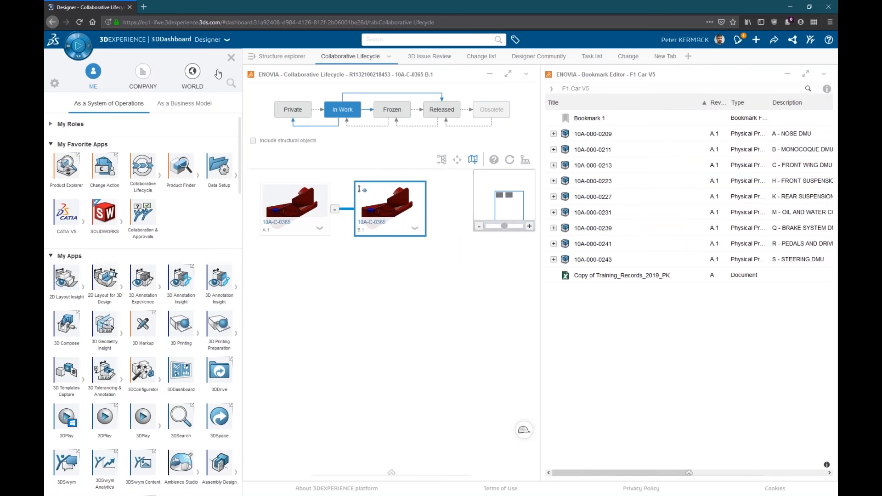
click(252, 61)
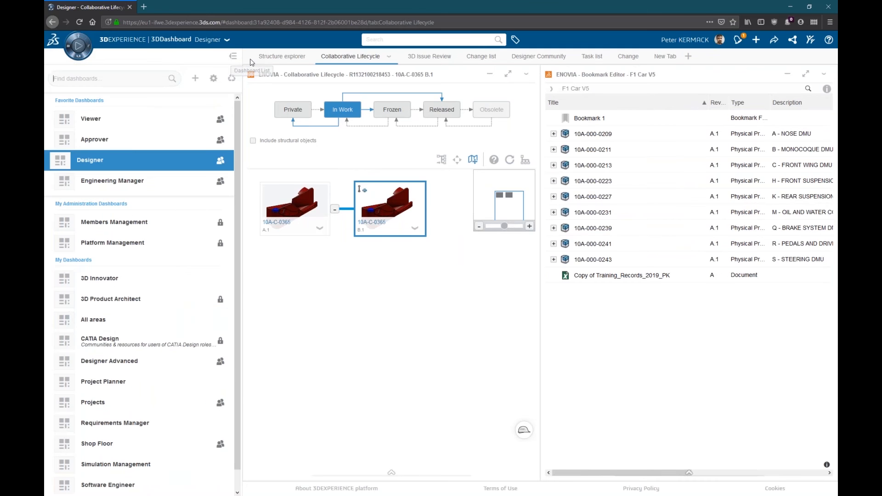
click(131, 120)
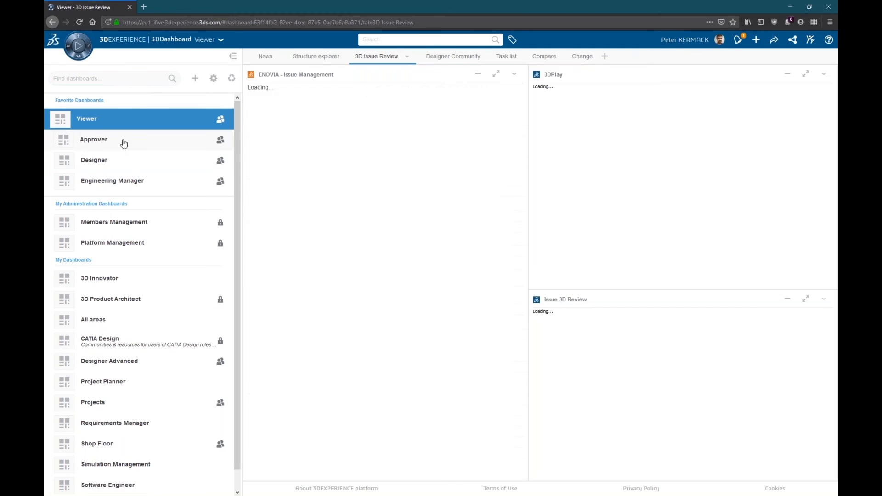
click(124, 145)
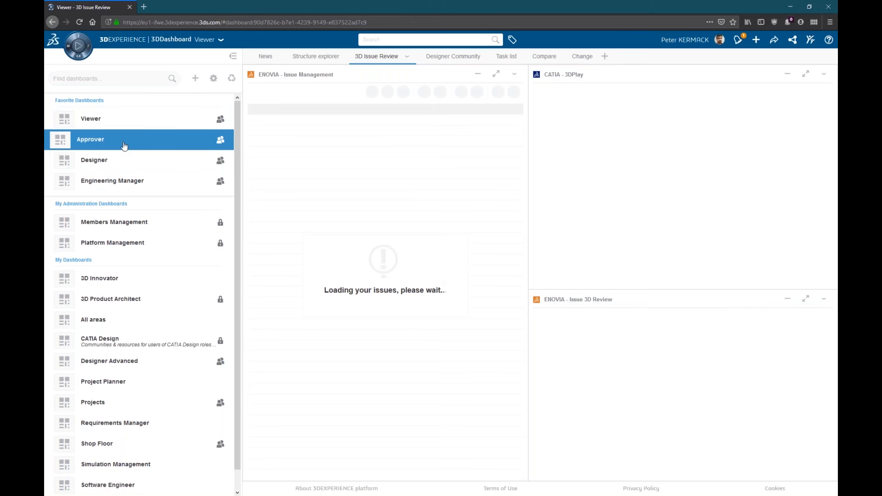
click(233, 56)
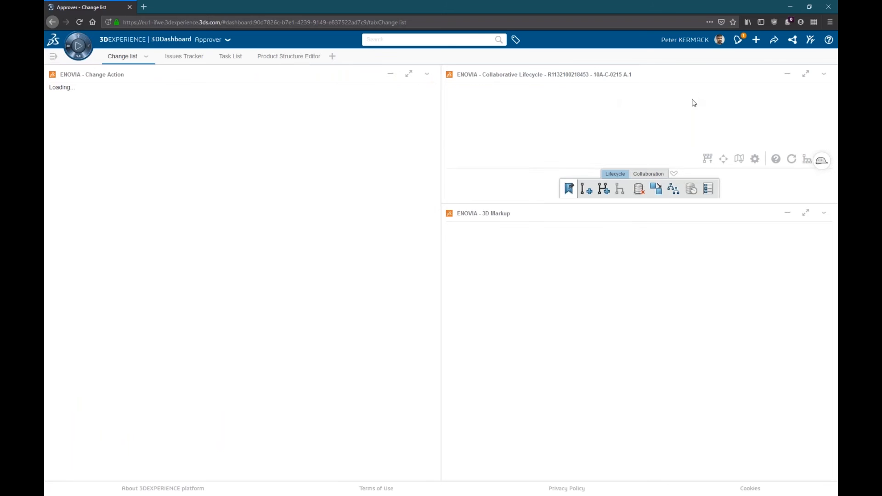
Maximize the 3D Markup view with the 10A-C-0215 drawing, dismiss the loading error, and create a new markup.
click(807, 214)
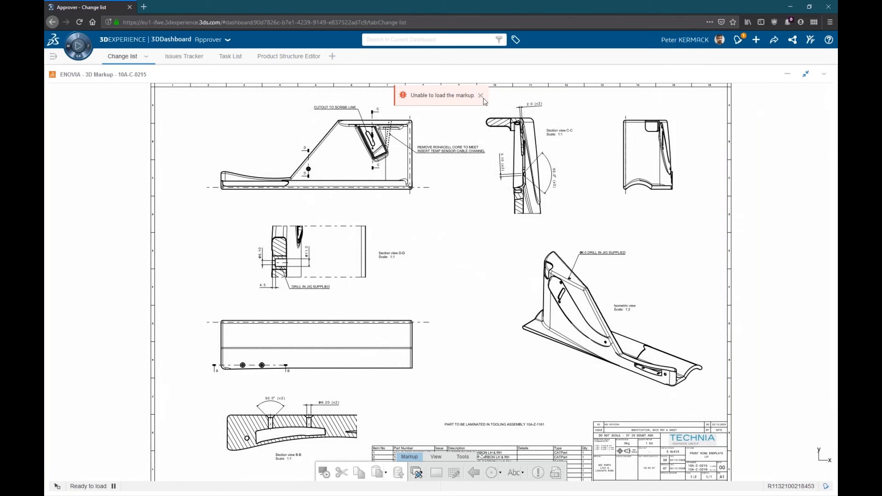
click(481, 95)
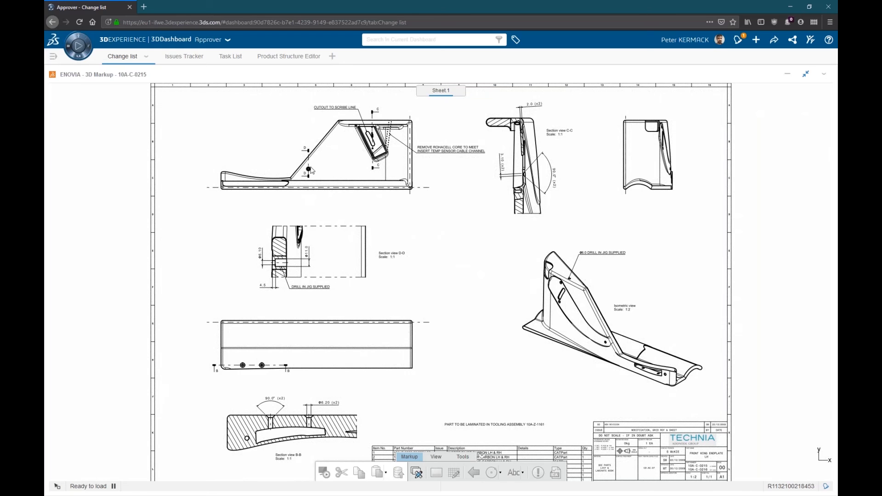
click(417, 472)
click(459, 329)
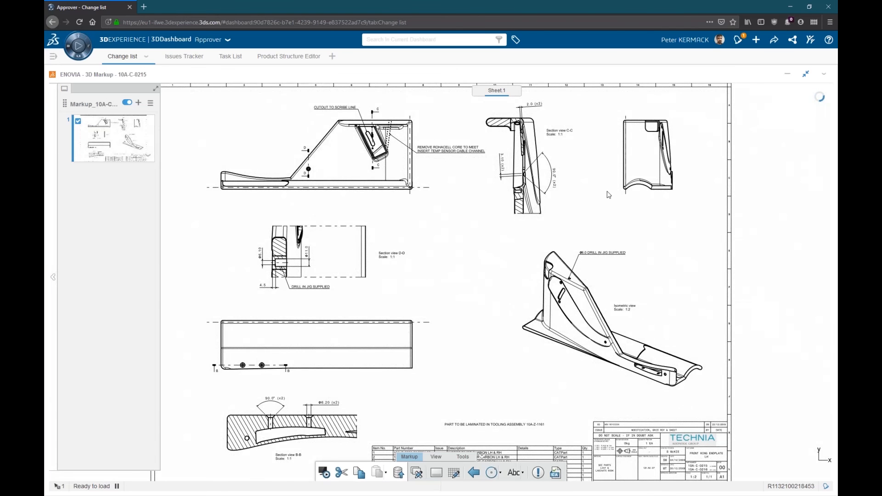
Draw a markup circle around the 90.0° (x2) dimension in Section view C-C, centred on the countersunk hole.
middle_drag(487, 249, 395, 320)
scroll(434, 292, up, 4)
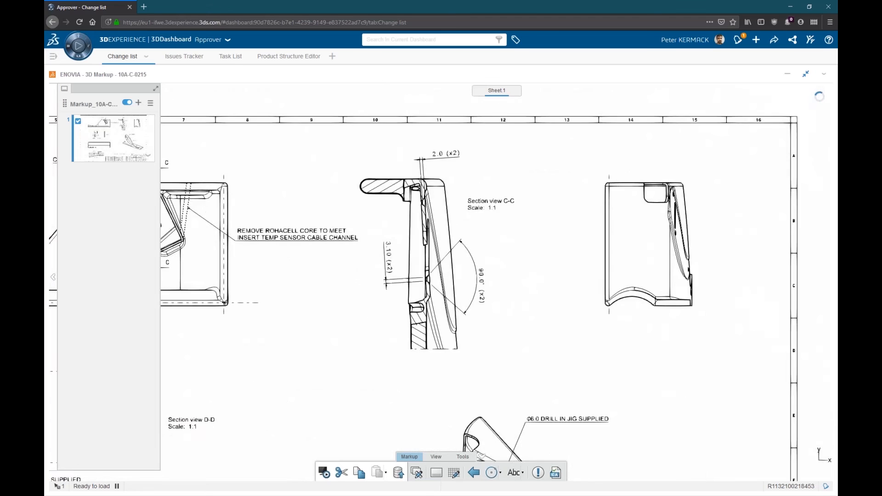
click(491, 472)
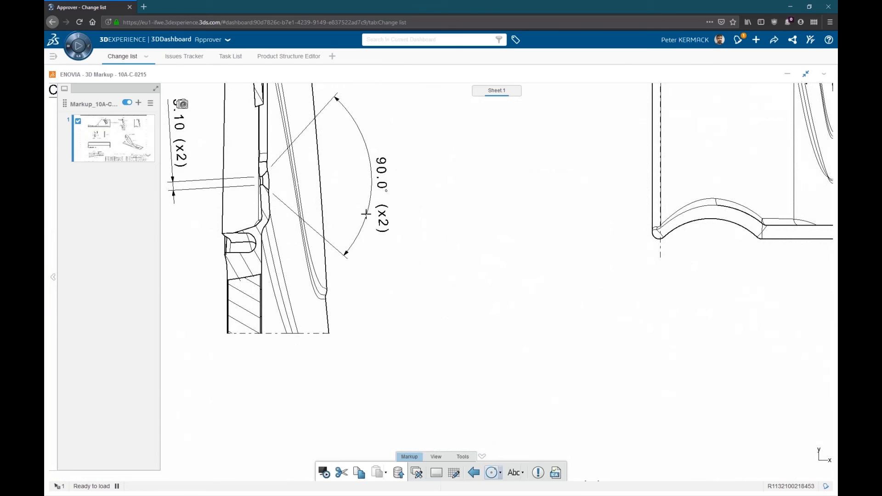
click(272, 181)
click(432, 187)
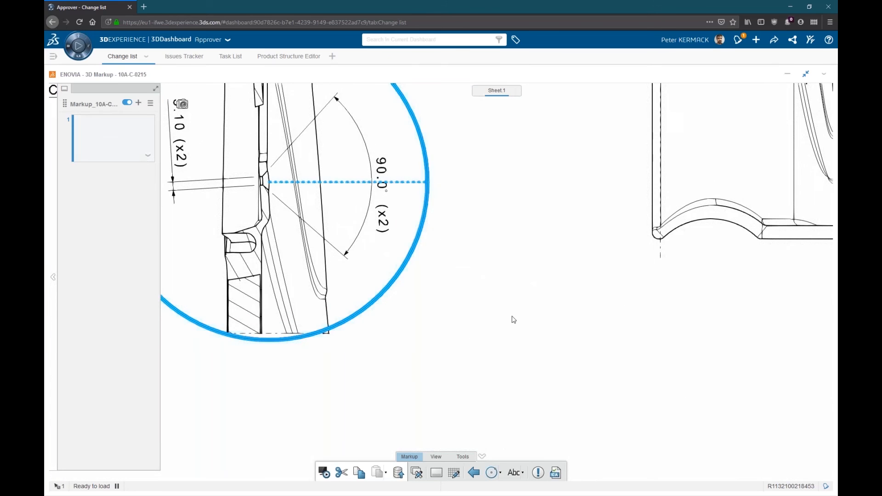
Add a text note with a leader to the circled countersunk hole, reading "This is a fake dimension!".
click(515, 473)
click(273, 179)
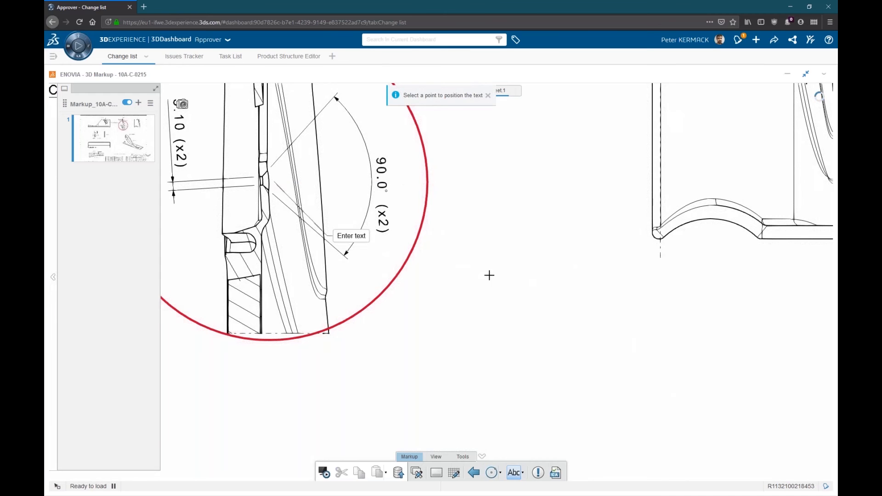
click(491, 277)
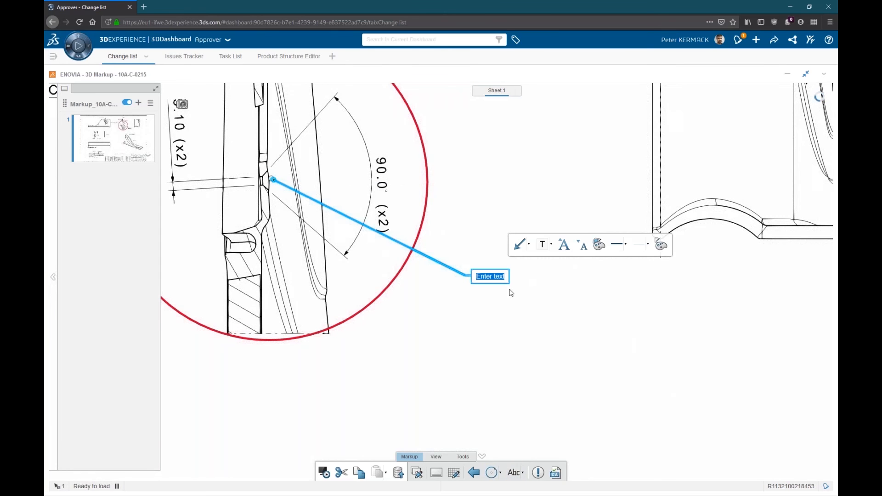
text(THis is a fake dimension!)
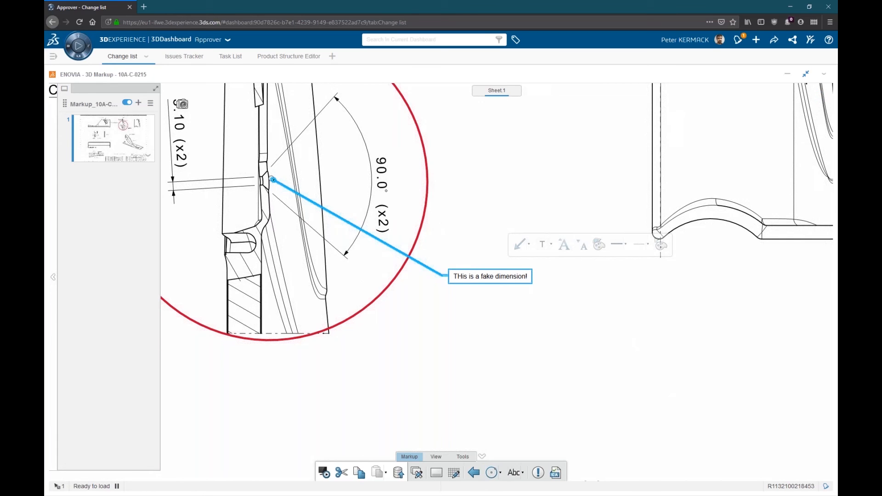
click(461, 276)
key(BackSpace)
text(h)
click(508, 307)
scroll(441, 299, down, 3)
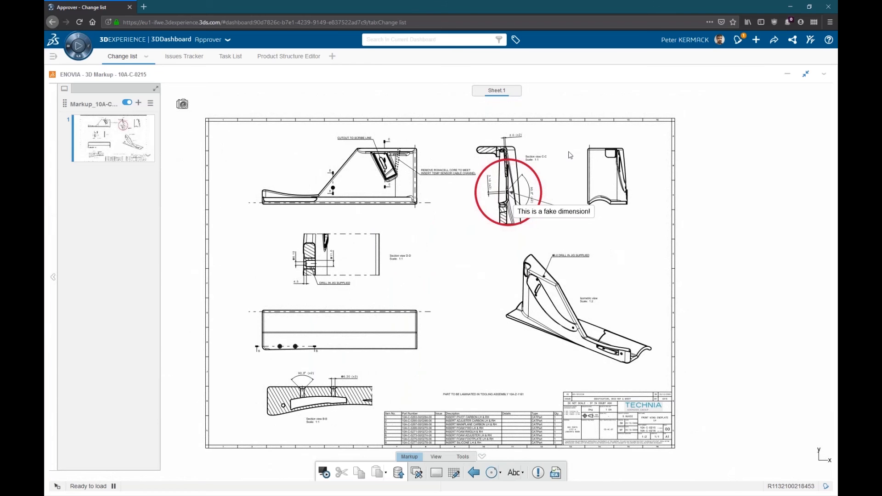
scroll(524, 205, up, 5)
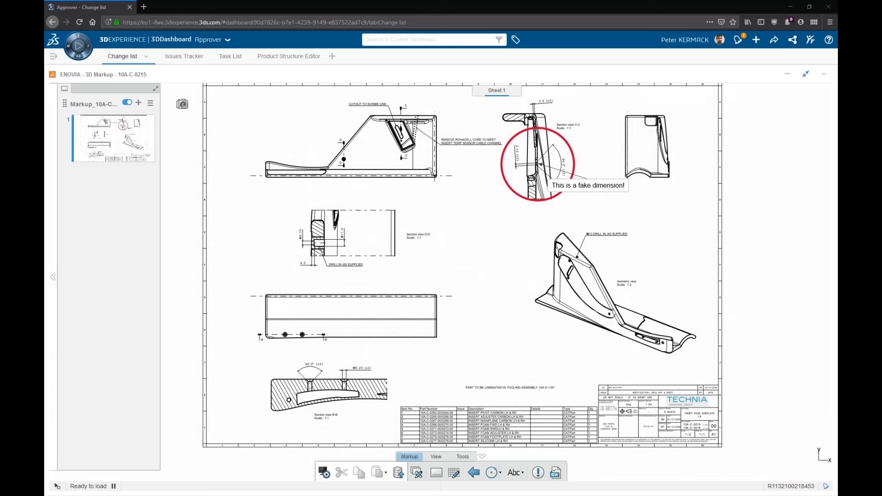
Create a new markup on the 10A-C-0347 model, keeping the proposed title Markup_10A-C-0347 A.1.
drag(331, 327, 434, 265)
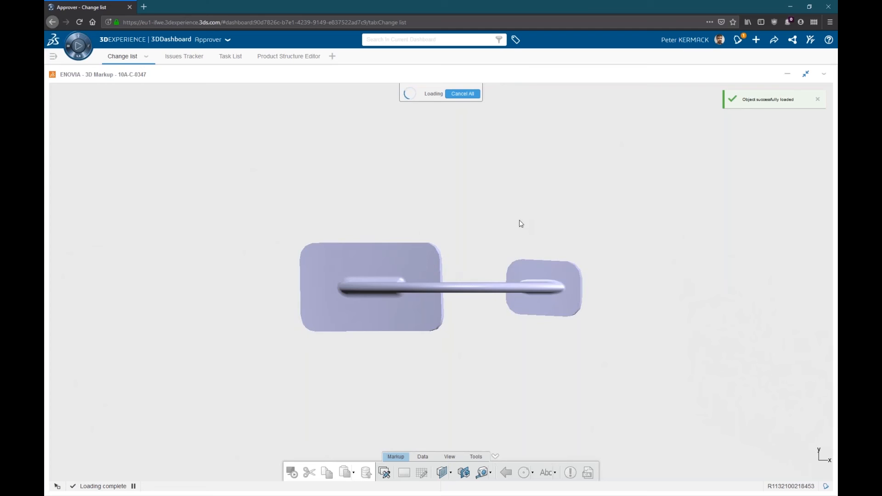
click(384, 473)
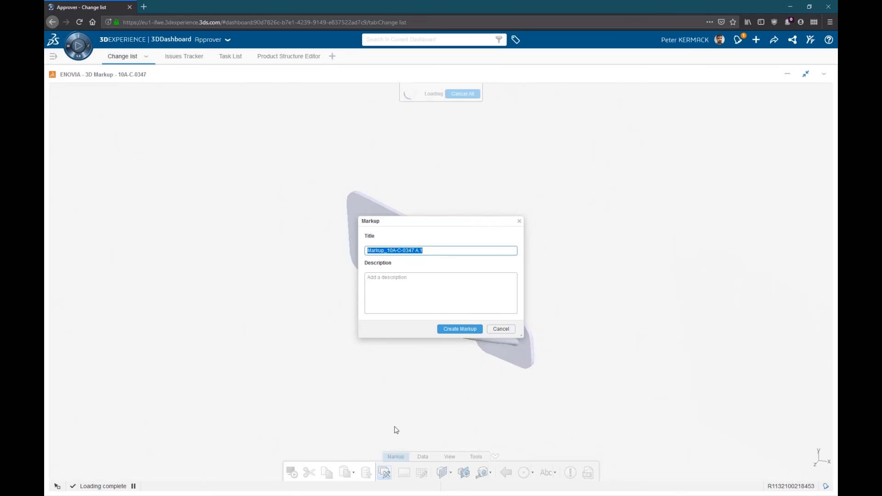
click(462, 330)
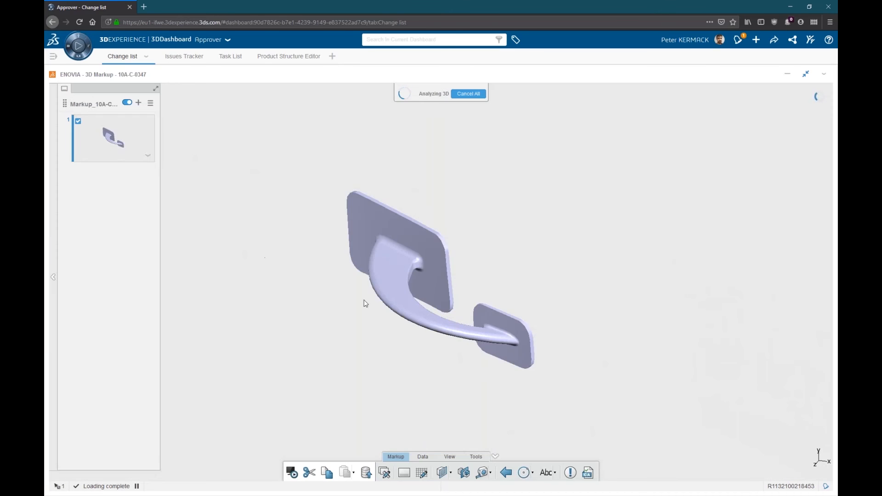
Draw a markup circle over the edge of the 10A-C-0347 part's larger plate and reduce its radius.
click(518, 470)
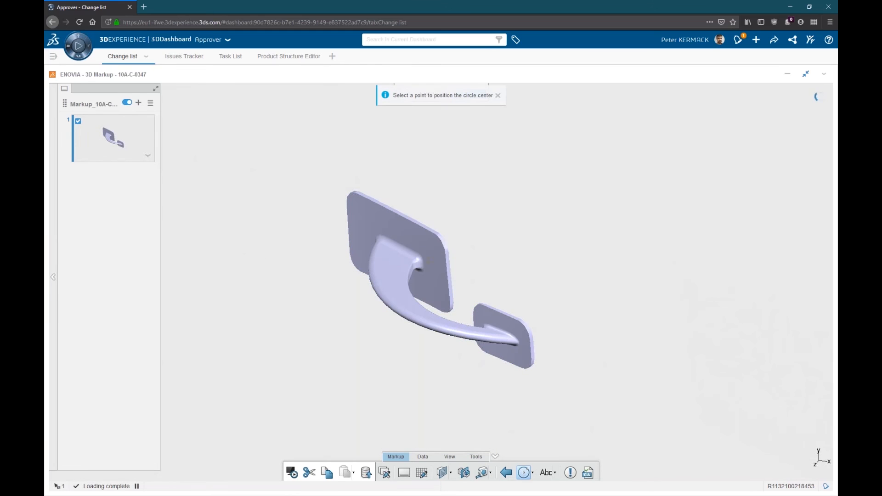
click(439, 238)
click(482, 207)
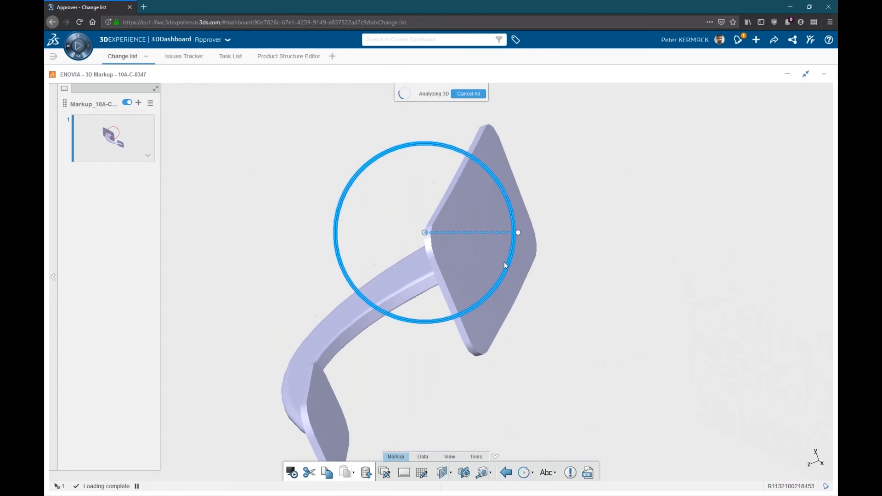
drag(519, 233, 480, 238)
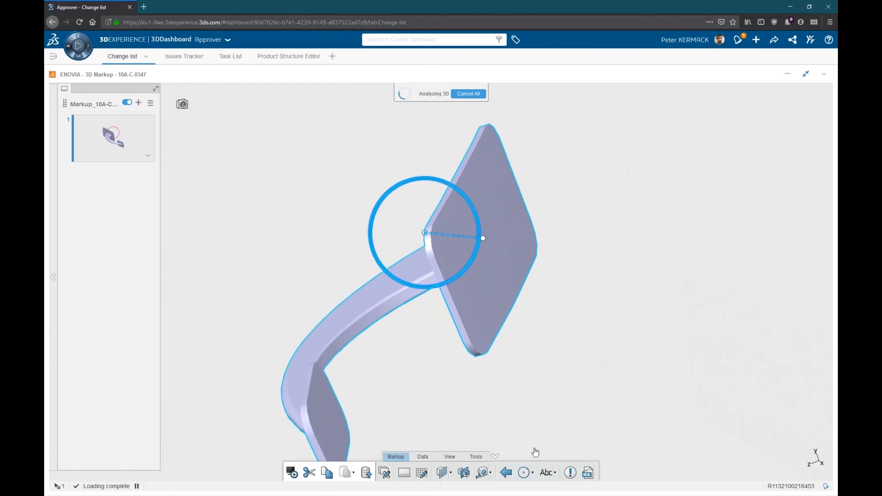
Place a leader text annotation beside the circled plate and move its anchor to the junction between arm and plate.
click(547, 472)
click(456, 223)
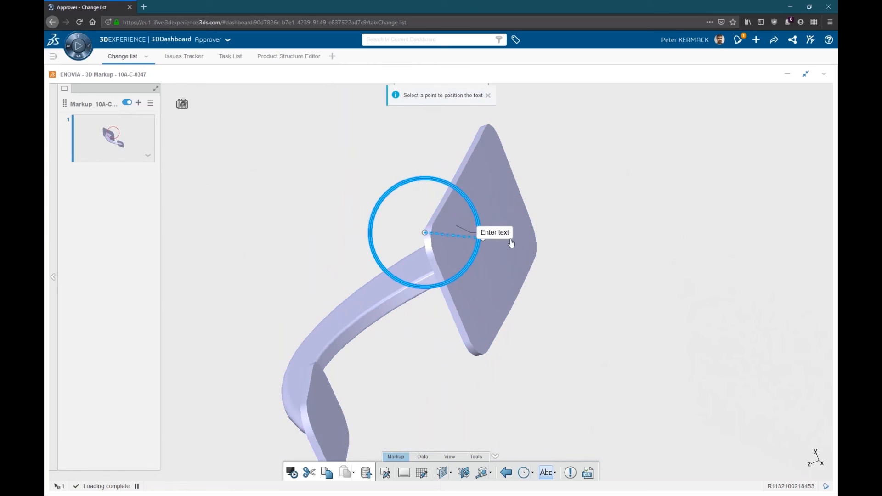
click(588, 278)
drag(598, 340, 656, 368)
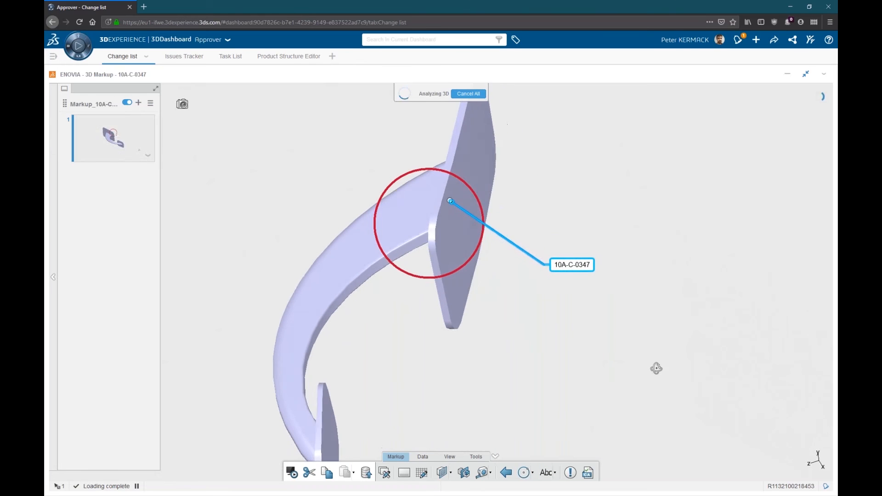
drag(447, 197, 436, 221)
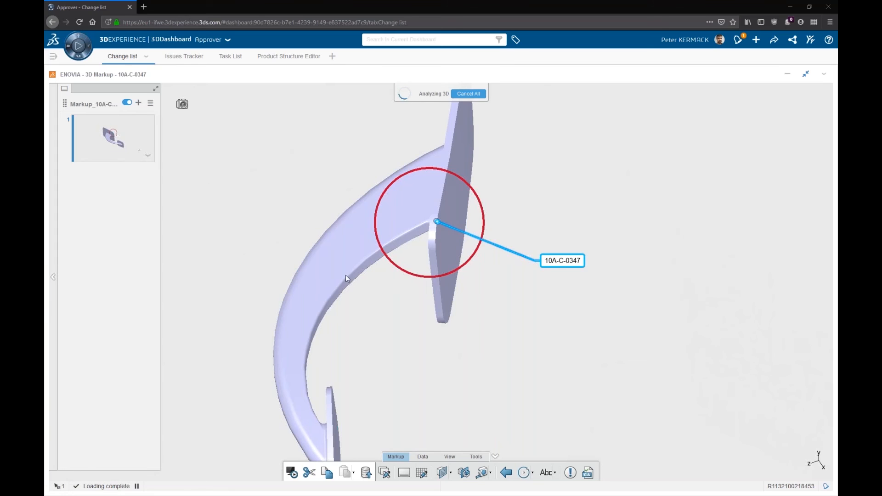
middle_drag(361, 166, 462, 42)
Set the search scope to Search rather than the current dashboard and run the recent 10A search.
click(462, 43)
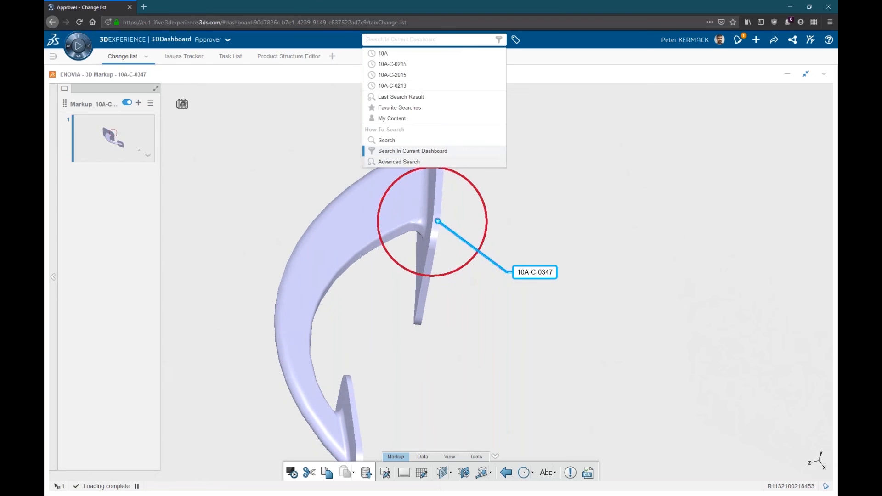
click(402, 150)
click(390, 39)
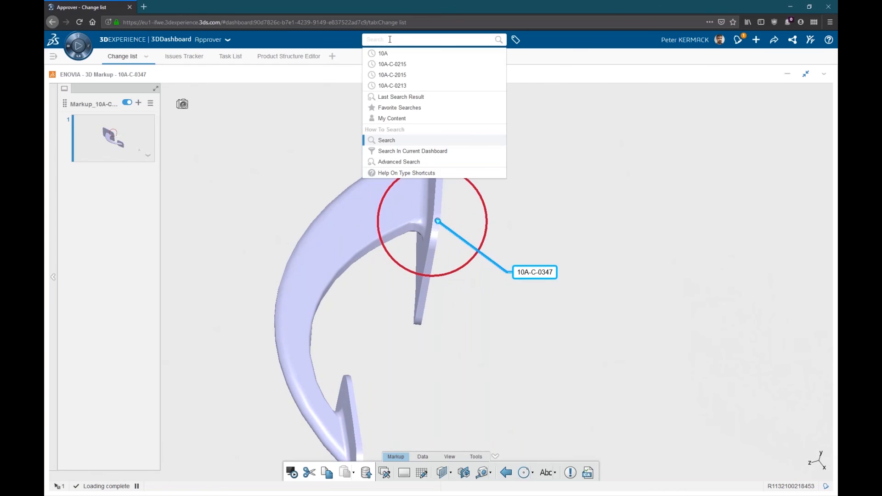
click(387, 56)
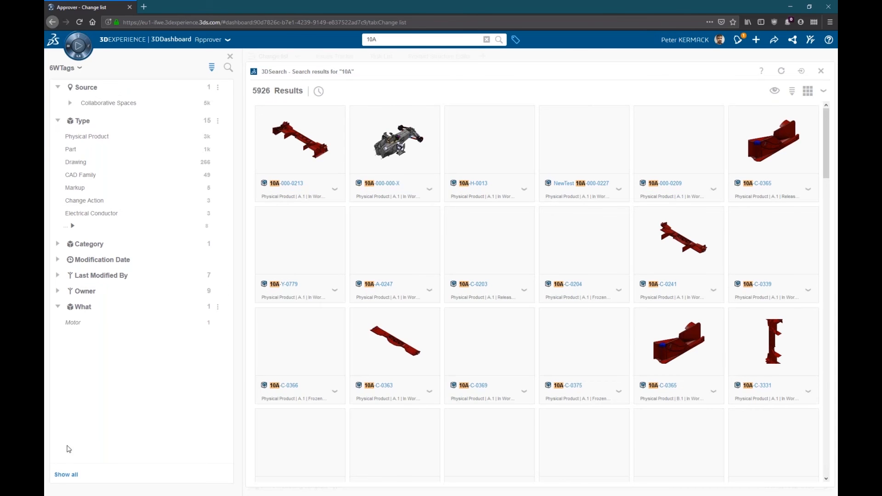
Show all 6WTags categories, expand CAD Master, and filter the search results by the Standalone content structure.
click(66, 475)
scroll(142, 343, down, 3)
scroll(106, 291, up, 1)
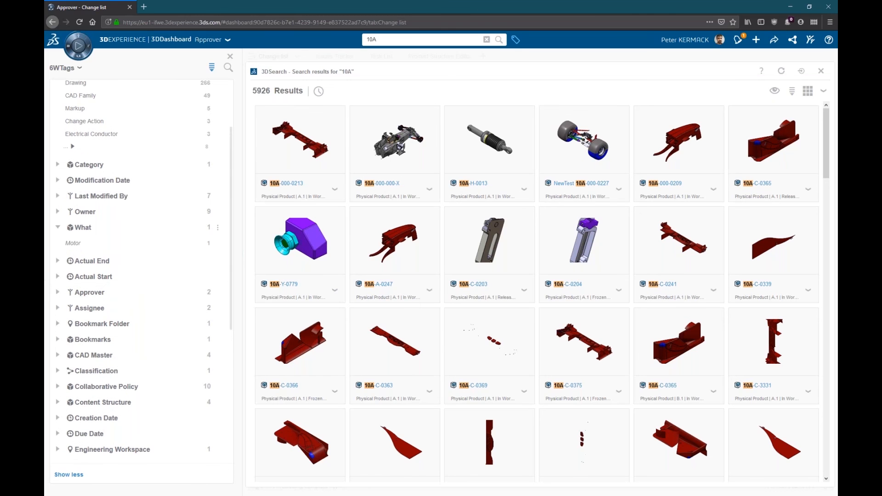
scroll(121, 260, up, 3)
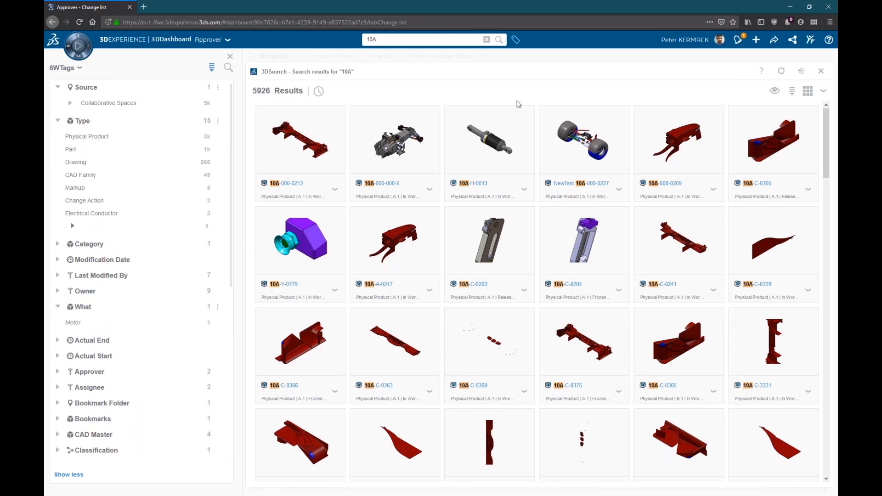
scroll(113, 359, down, 3)
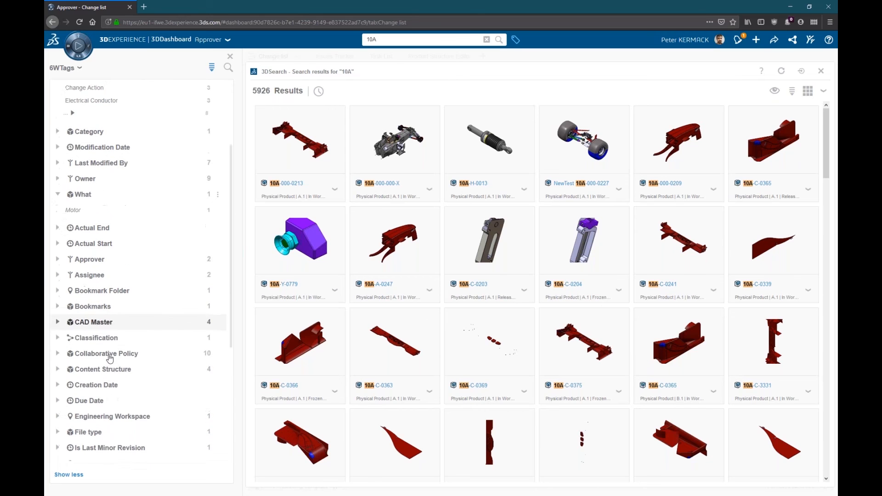
click(107, 317)
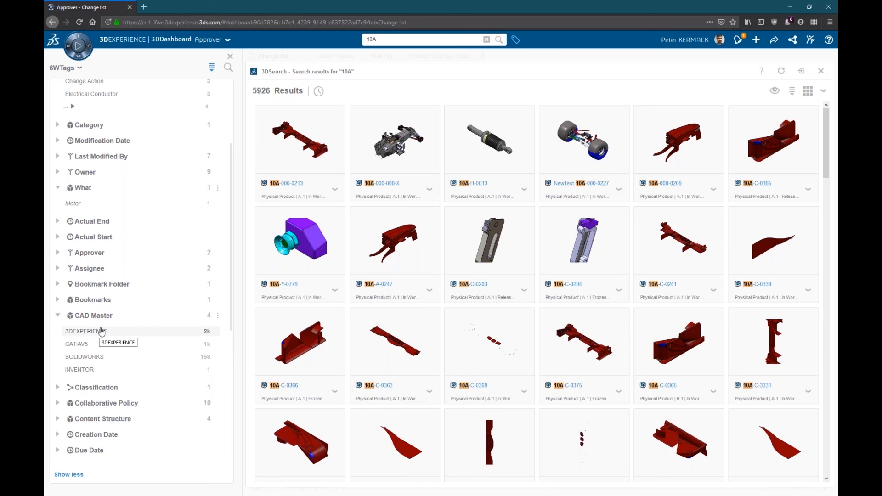
scroll(118, 268, down, 2)
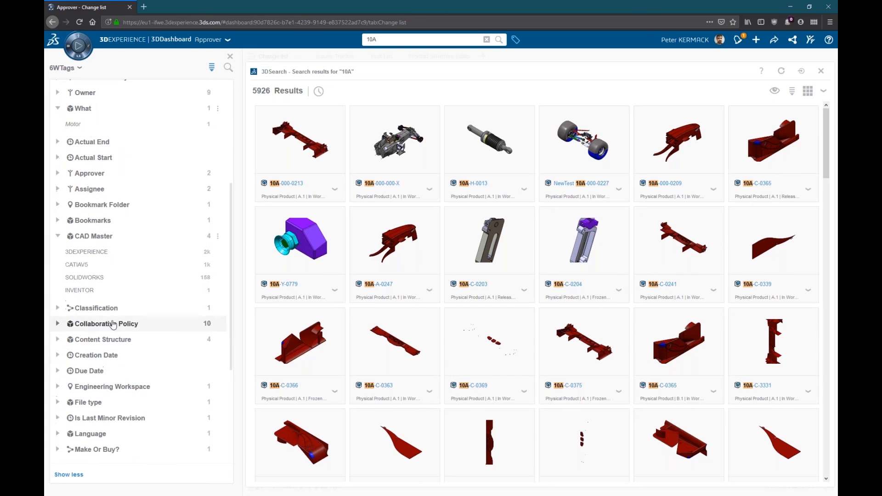
click(108, 339)
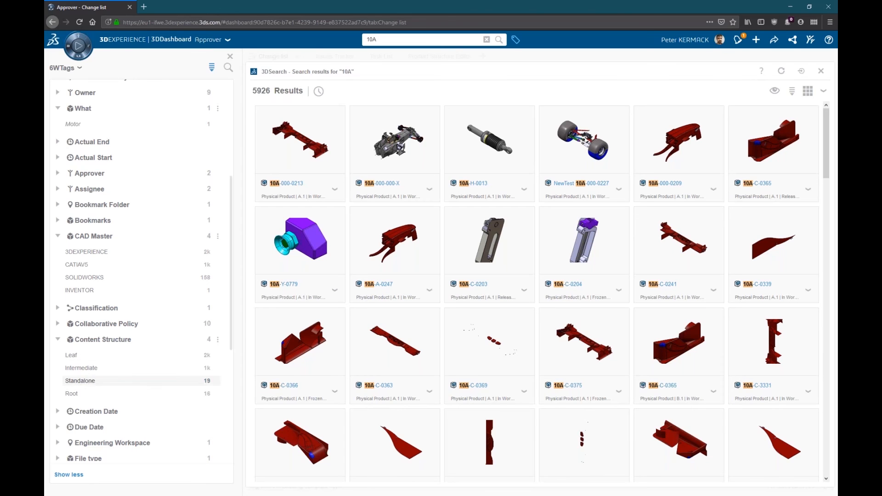
click(94, 379)
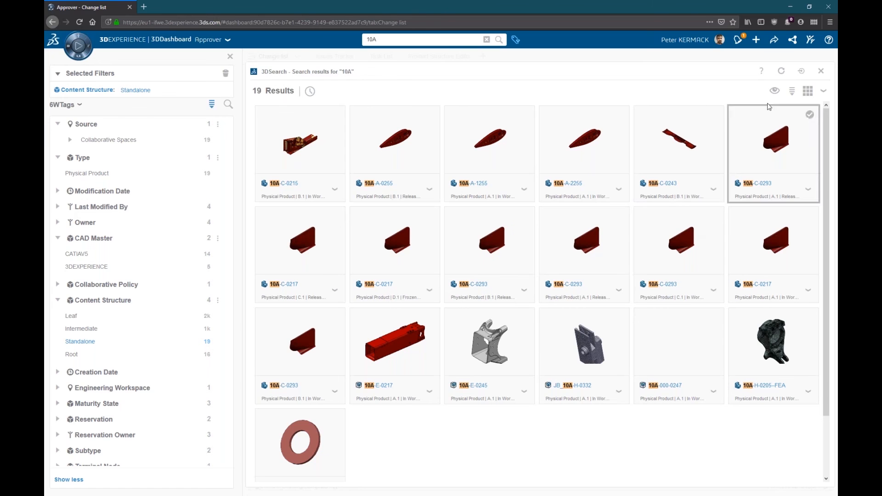
Display the search results as a detailed list and narrow the Title column.
click(808, 93)
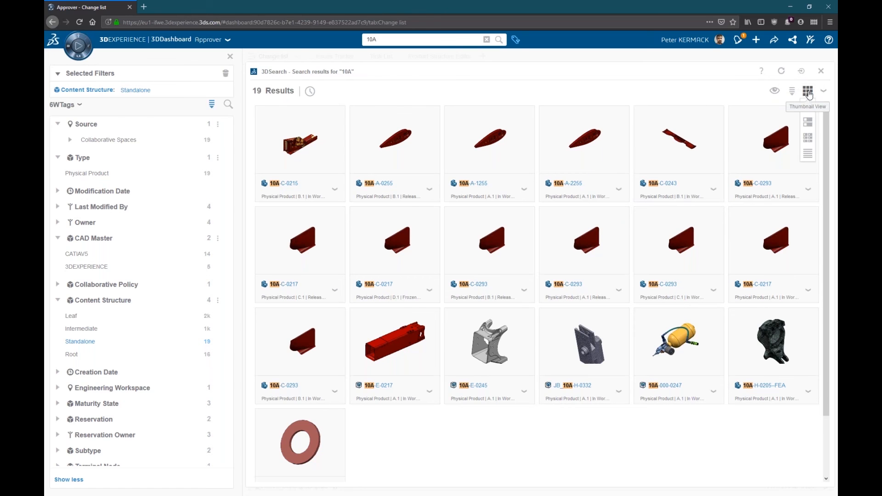
click(805, 158)
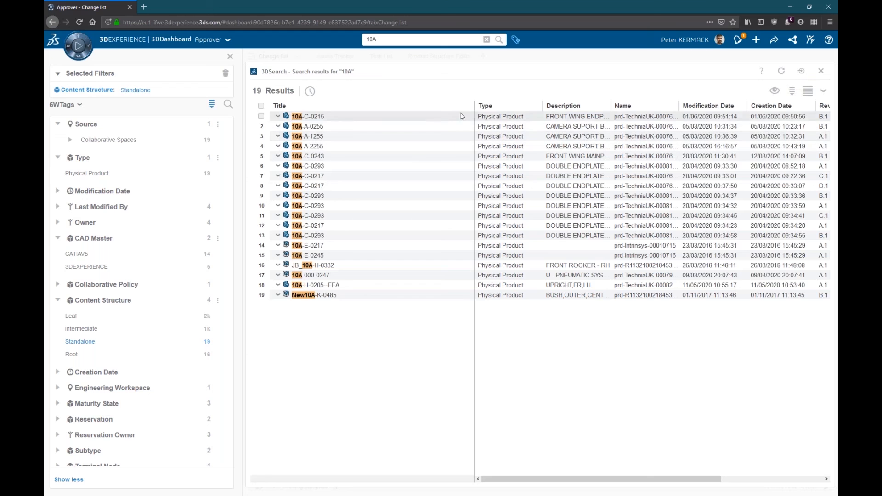
drag(474, 108, 362, 111)
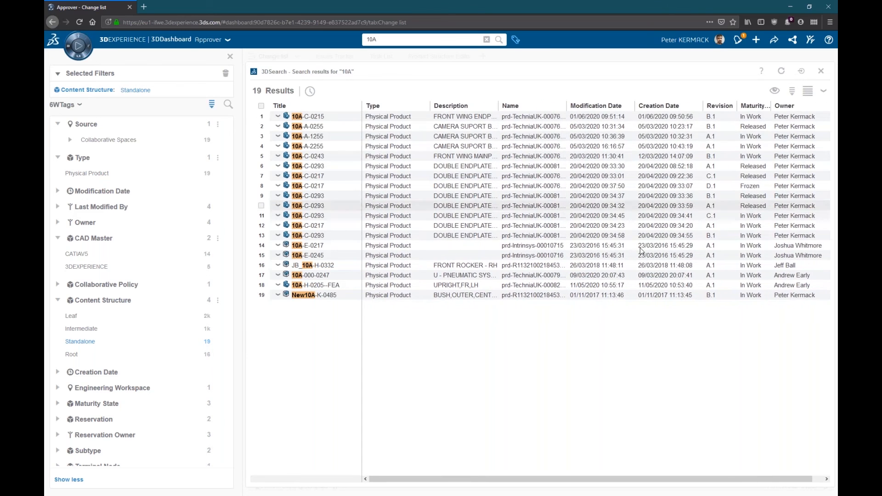
Preview 10A-C-0243 with its properties, rotate its 3D model, and show the preview's viewing tools.
click(385, 156)
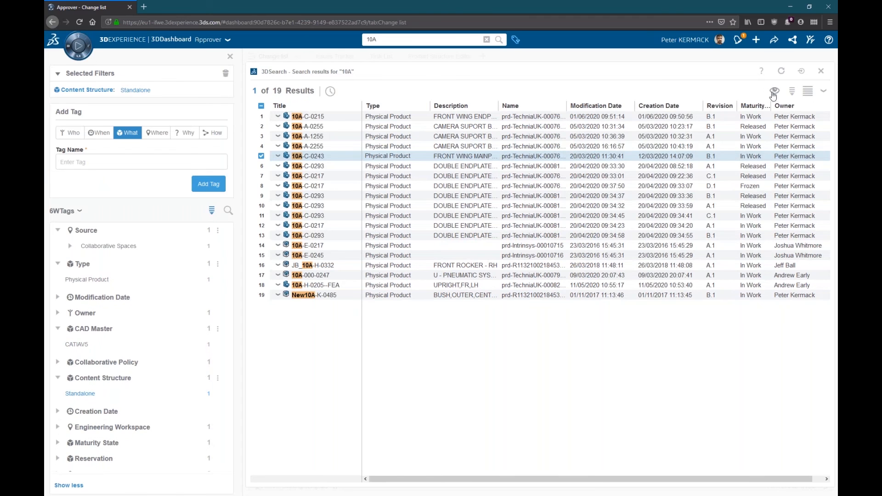
click(775, 90)
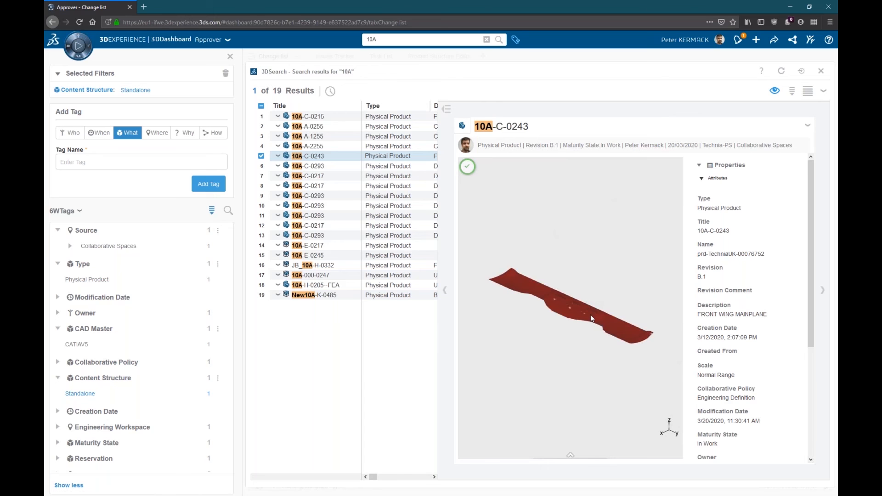
drag(634, 368, 555, 371)
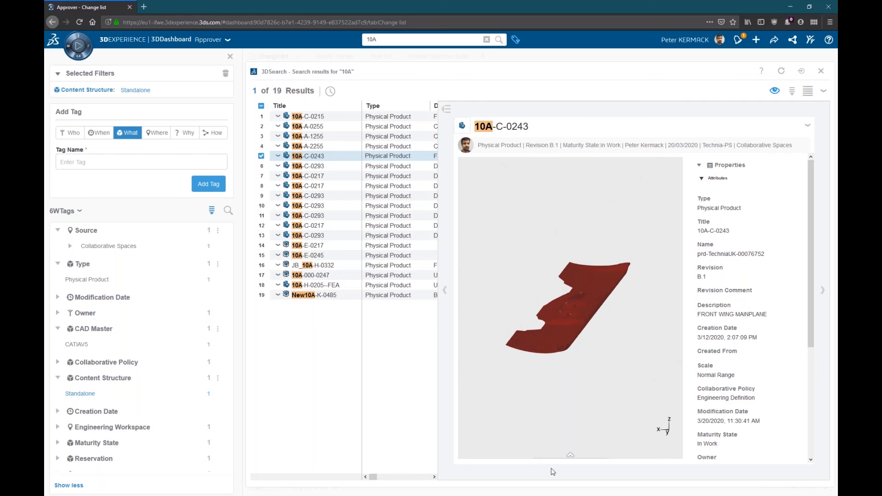
click(570, 456)
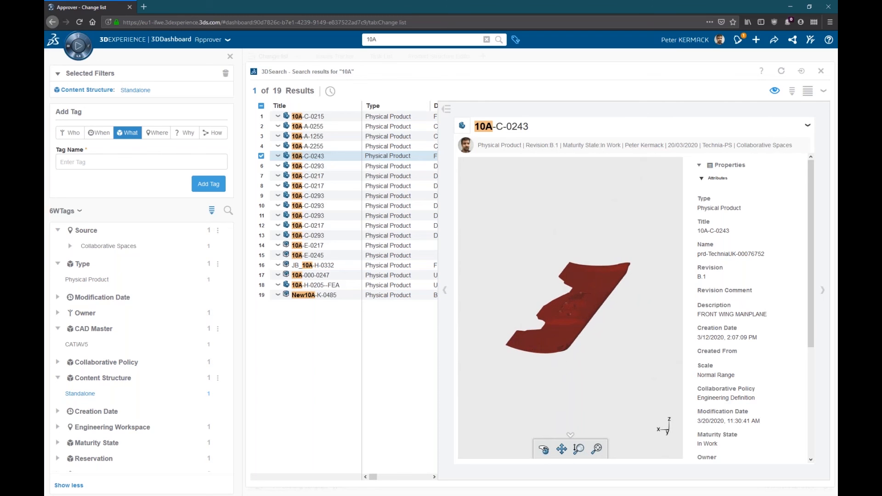
Open 10A-C-0243 revision B.1 in Relational Explorer to examine its related change and child objects.
click(807, 126)
mouse_move(788, 160)
click(765, 138)
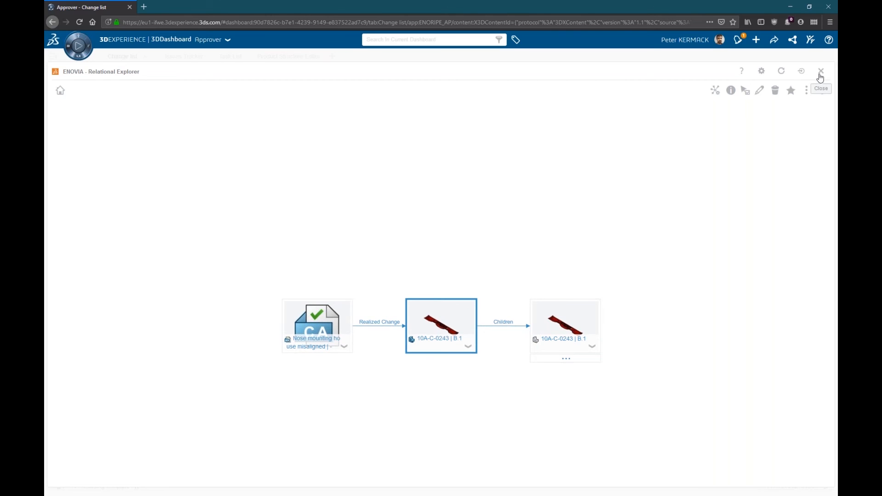
Close the Relational Explorer view of 10A-C-0243 and repeat the recent search for 10A.
click(821, 73)
click(413, 39)
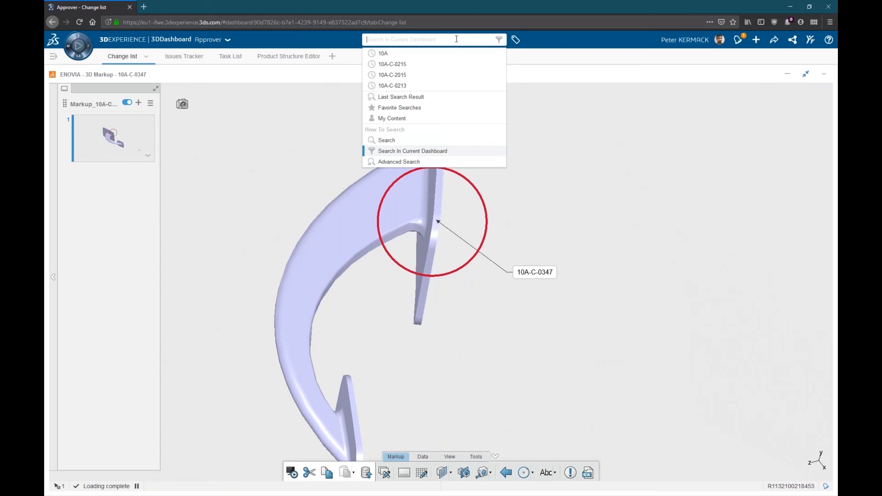
click(410, 40)
click(383, 53)
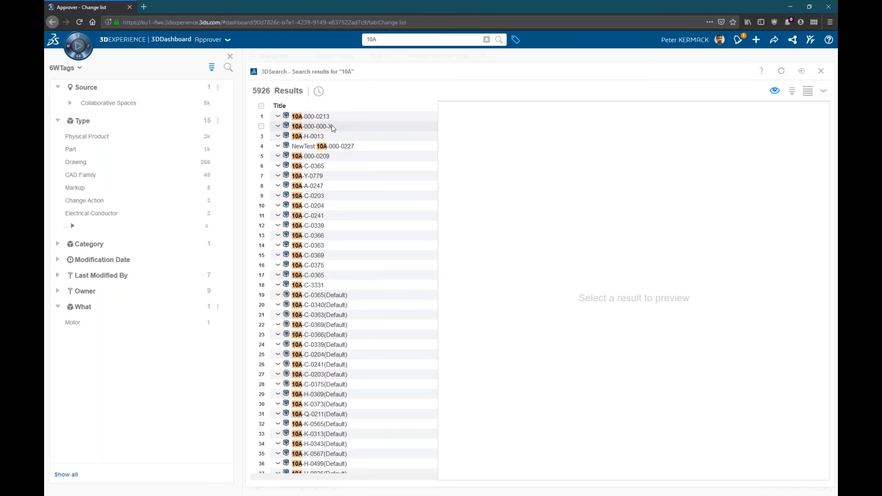
Preview the 10A-000-0213 physical product and open it in Relational Explorer, clearing the CATIA V5 window out of the way.
click(333, 117)
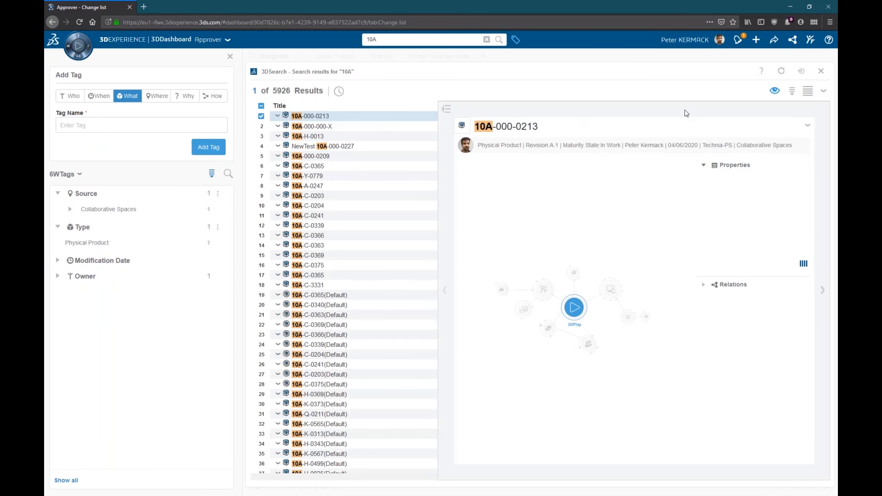
click(808, 125)
click(786, 146)
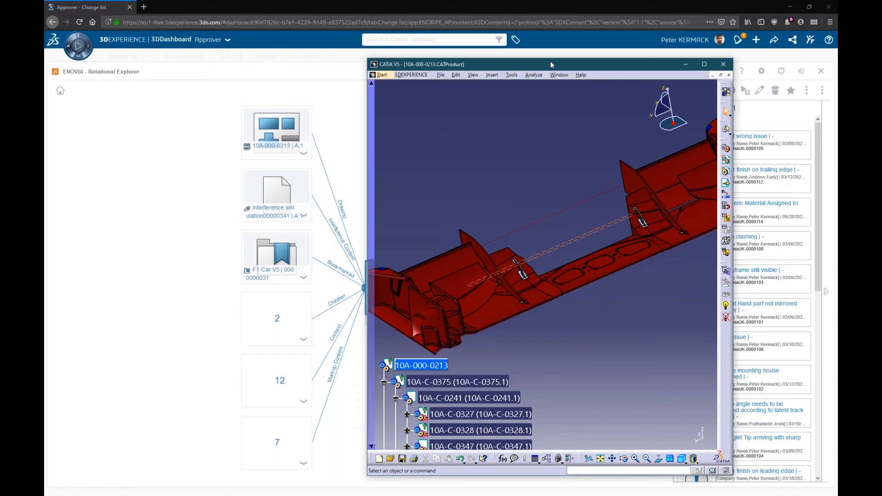
double_click(550, 62)
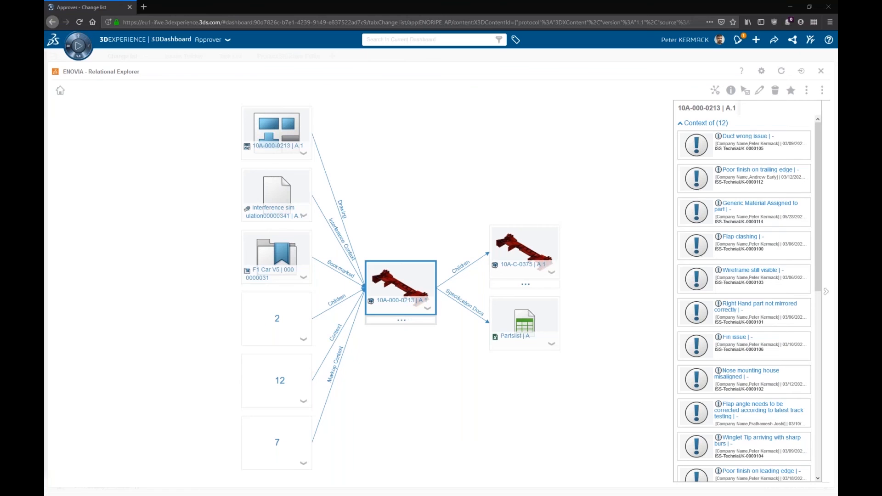
Expand child assembly 10A-C-0375, and list the parent products and context issues related to 10A-000-0213.
click(532, 261)
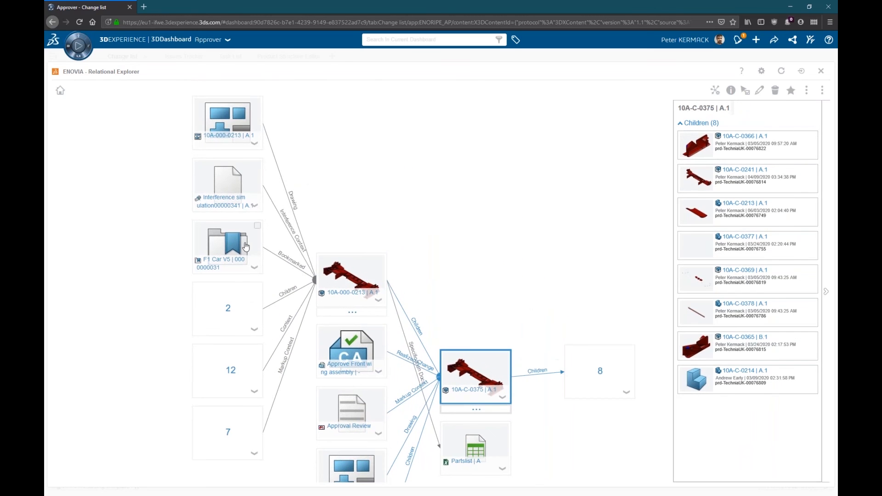
click(233, 315)
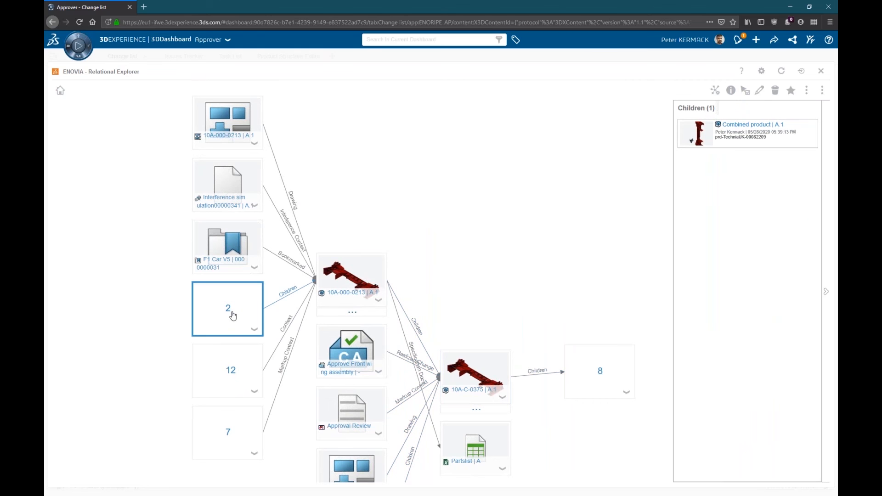
click(229, 363)
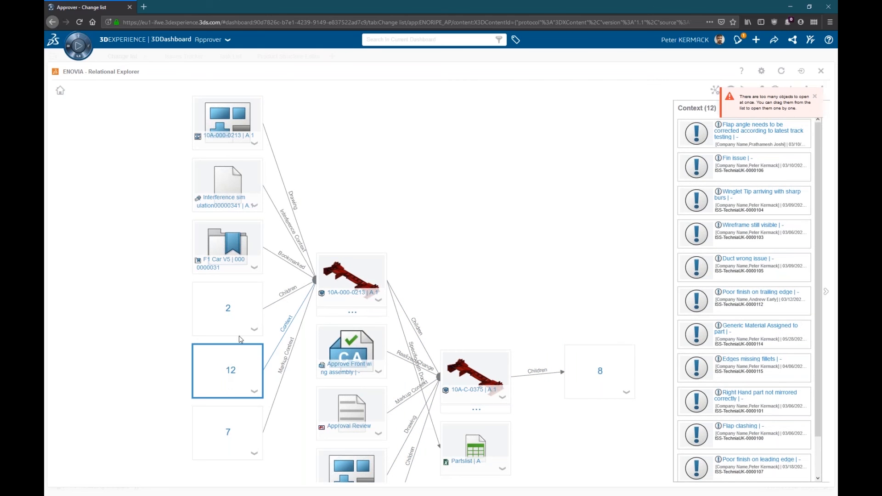
click(814, 98)
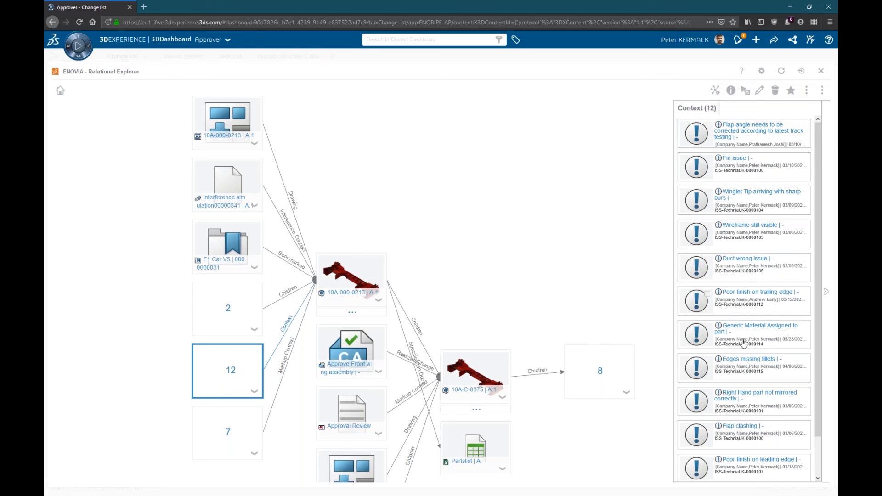
List the grouped markups linked to 10A-000-0213 through the Markup Context relation.
scroll(294, 344, down, 3)
scroll(251, 374, up, 3)
scroll(251, 375, up, 2)
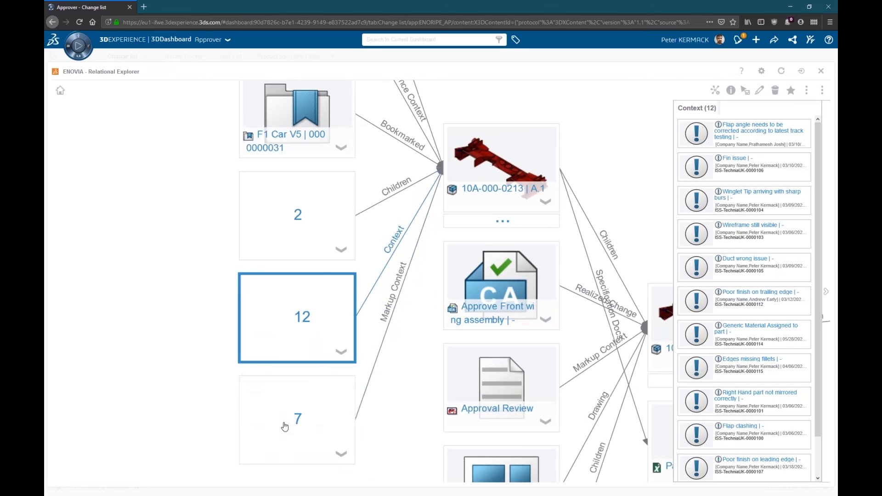
click(290, 418)
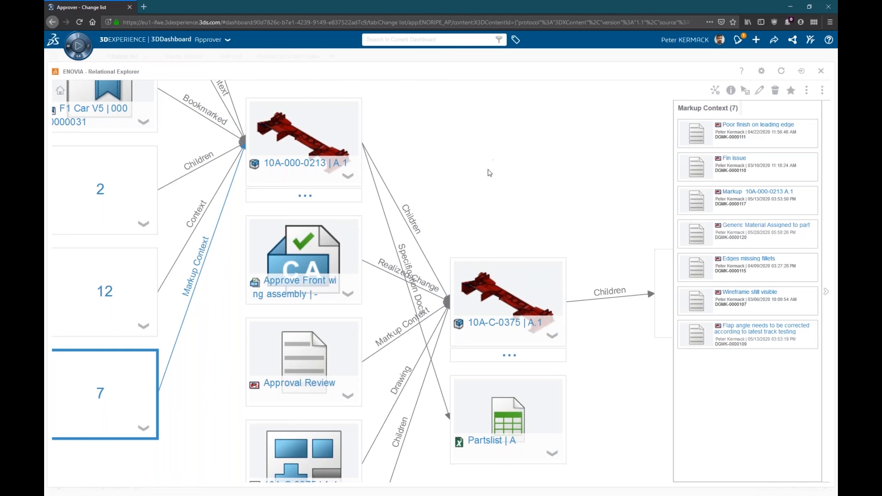
Open the grouped children of 10A-C-0375 in the graph, and expand 10A-C-0365 revision B.1 down to its individual child parts.
drag(565, 213, 444, 214)
scroll(459, 221, down, 5)
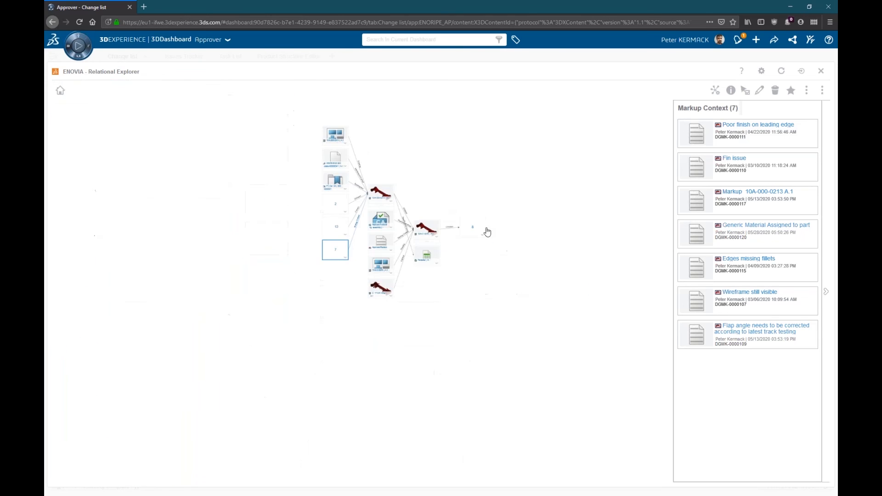
click(470, 232)
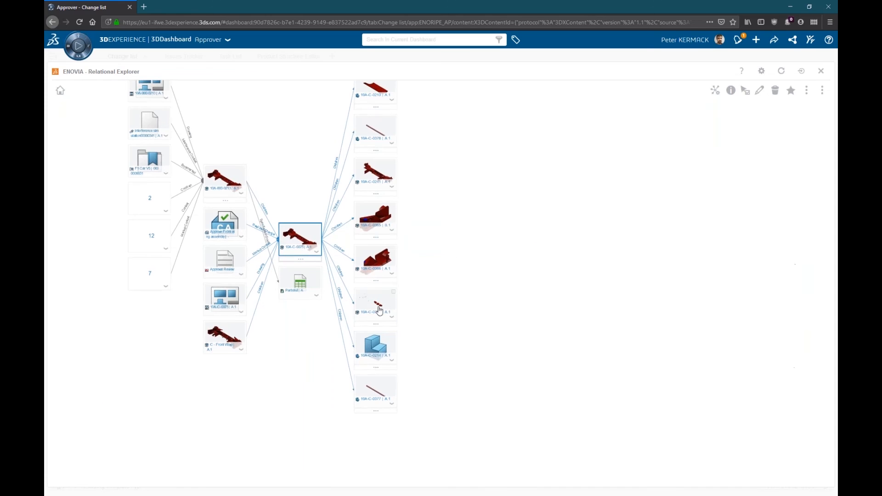
click(399, 268)
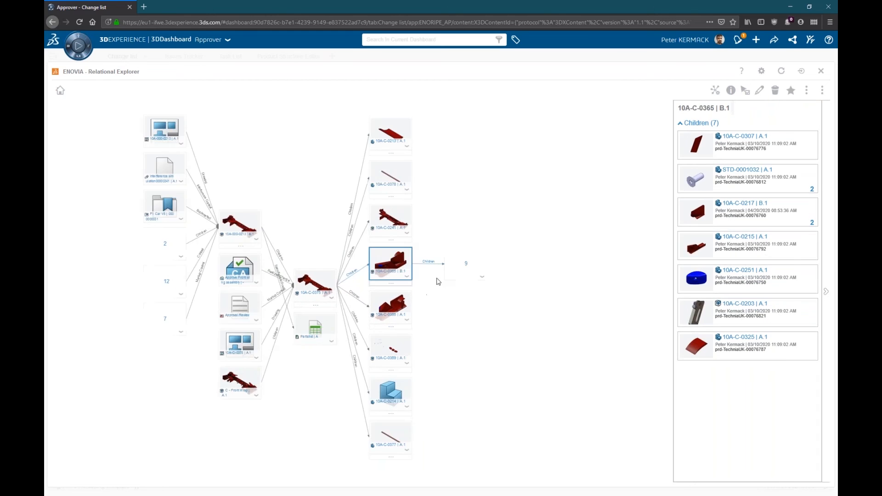
click(455, 274)
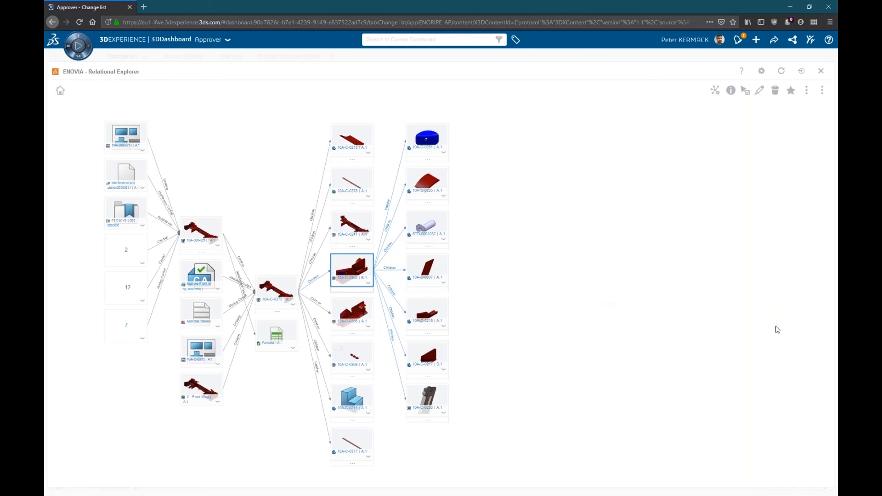
Examine the expanded product structure and load the relations of child assembly 10A-C-0366.
drag(591, 278, 565, 249)
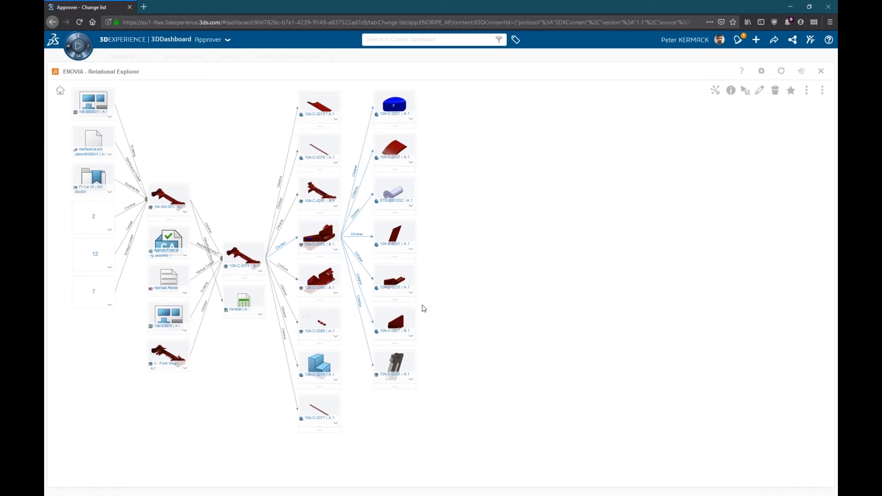
scroll(424, 308, up, 5)
scroll(359, 259, down, 4)
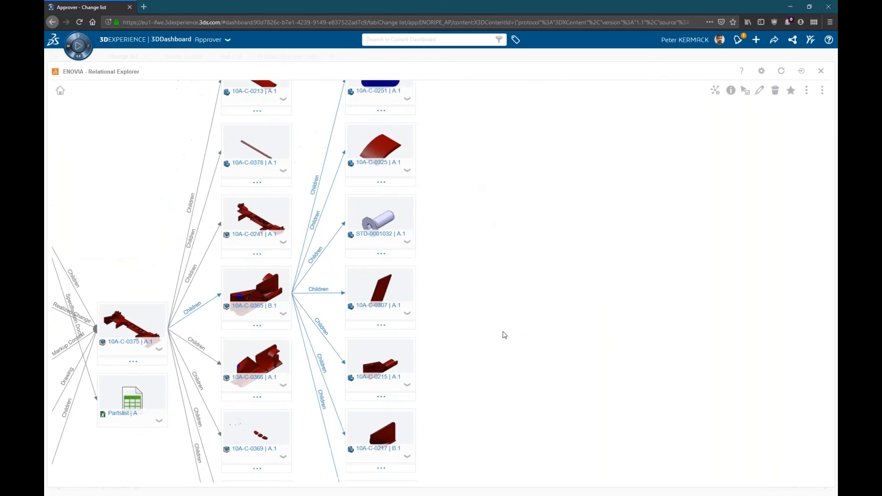
click(353, 252)
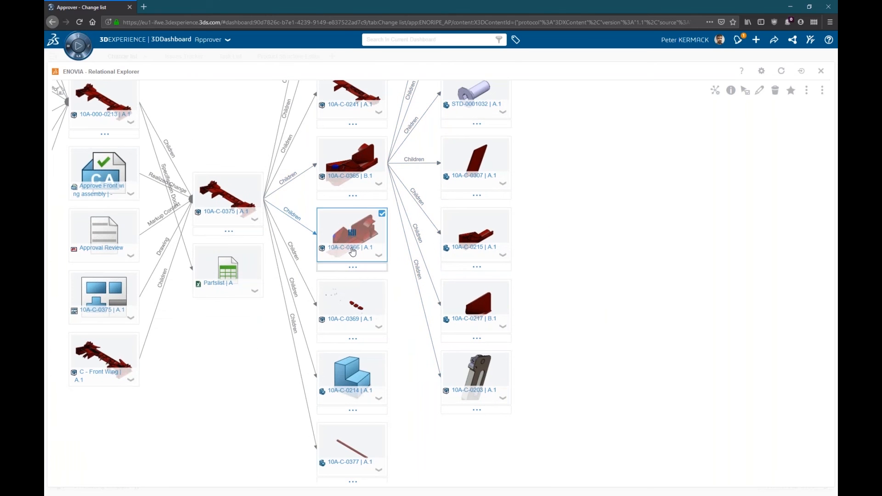